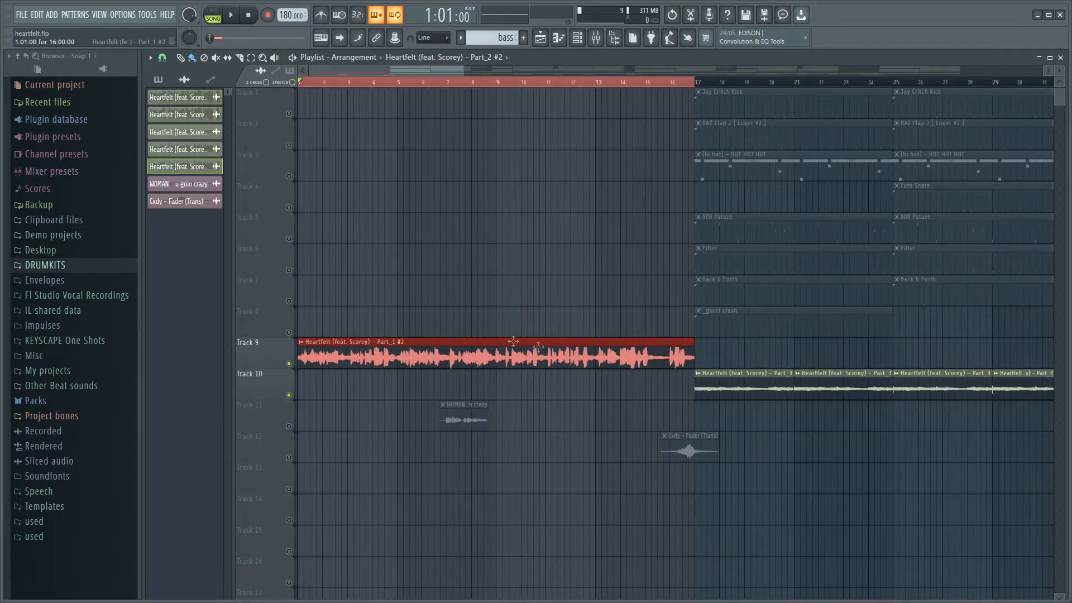
# Step: Set the time selection to bars 17 to 21 and select the sample clips along Track 10
pyautogui.scroll(-3, 508, 357)
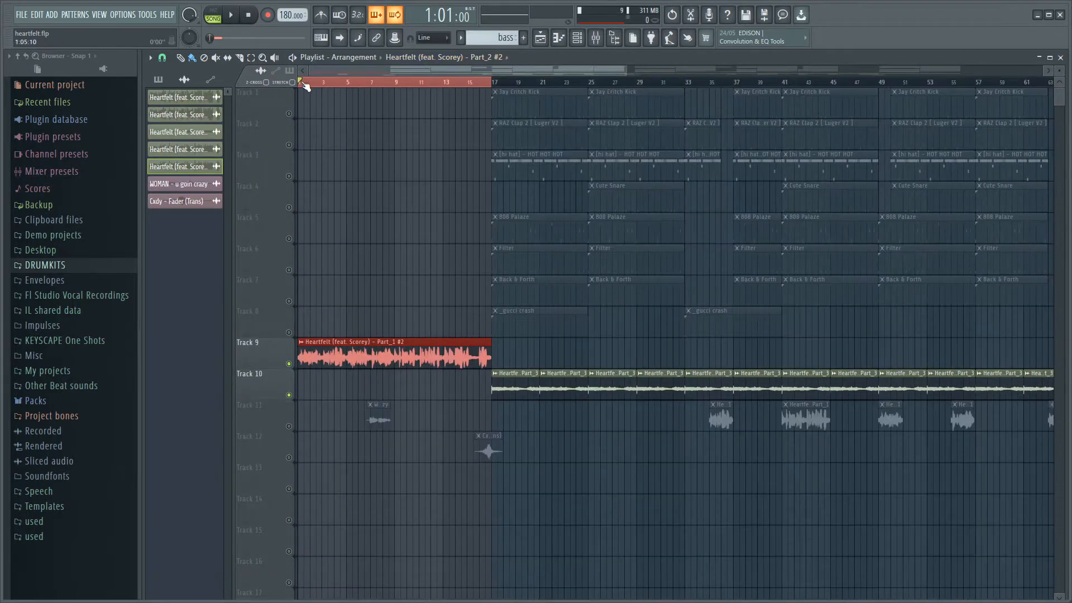
pyautogui.moveTo(494, 83); pyautogui.dragTo(550, 100)
pyautogui.scroll(5, 522, 380)
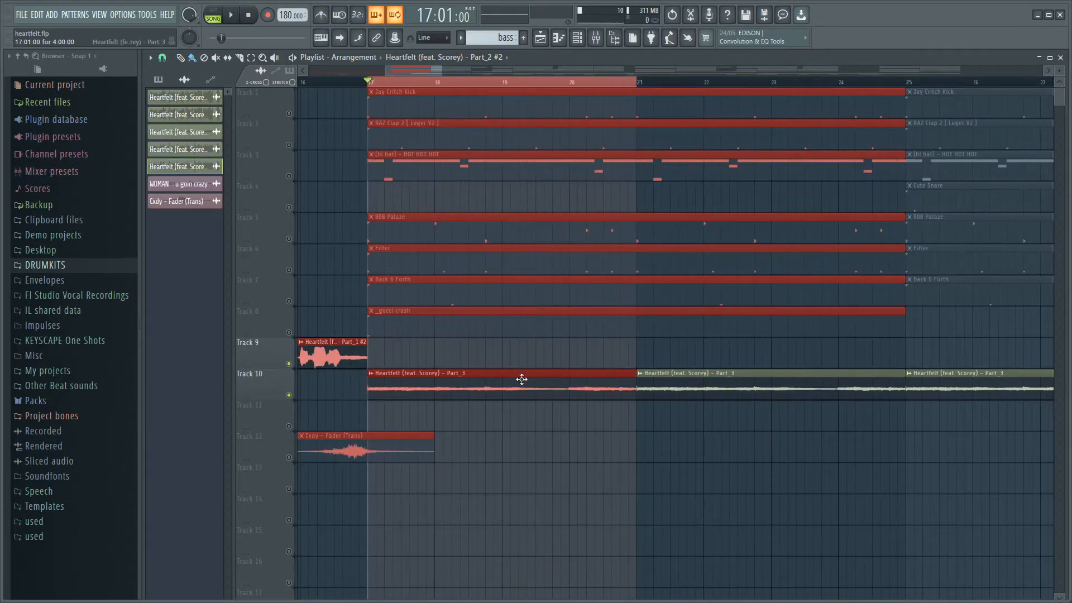
pyautogui.scroll(-6, 522, 379)
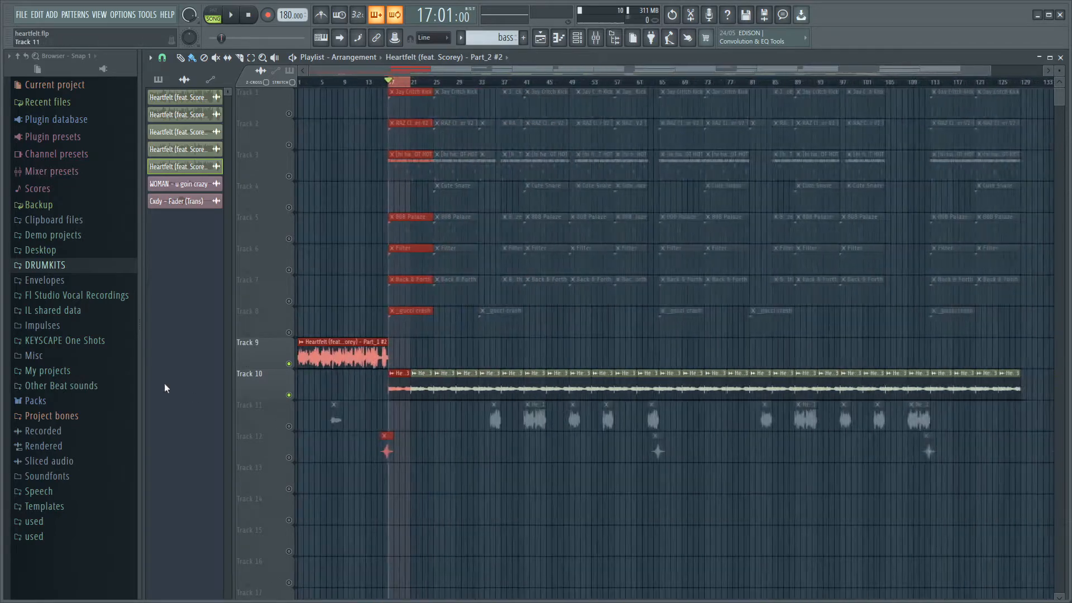
pyautogui.scroll(2, 474, 387)
pyautogui.scroll(-5, 591, 434)
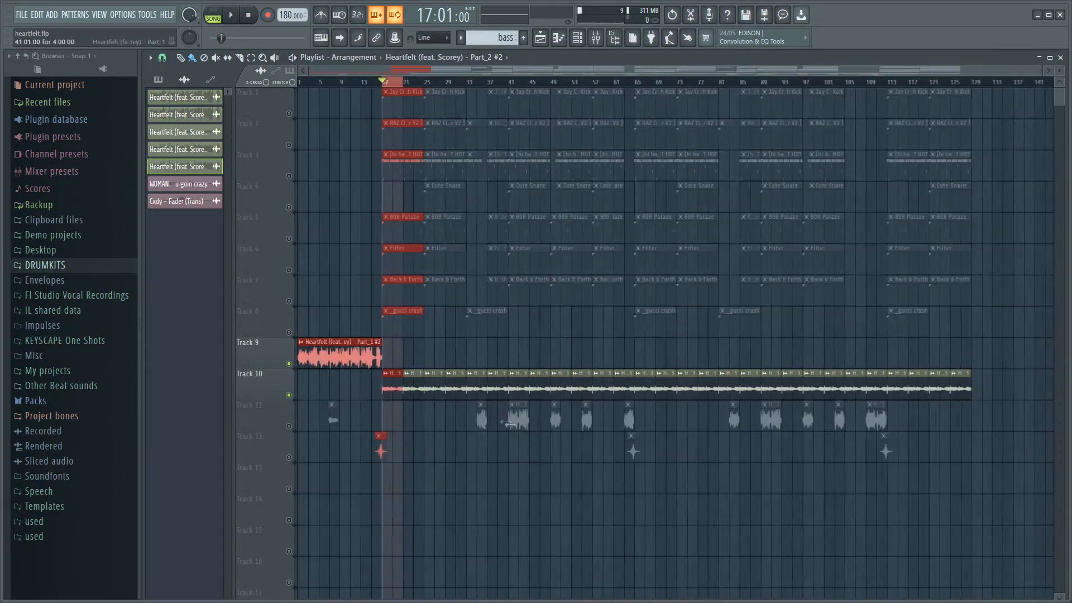
pyautogui.moveTo(394, 386); pyautogui.dragTo(993, 379)
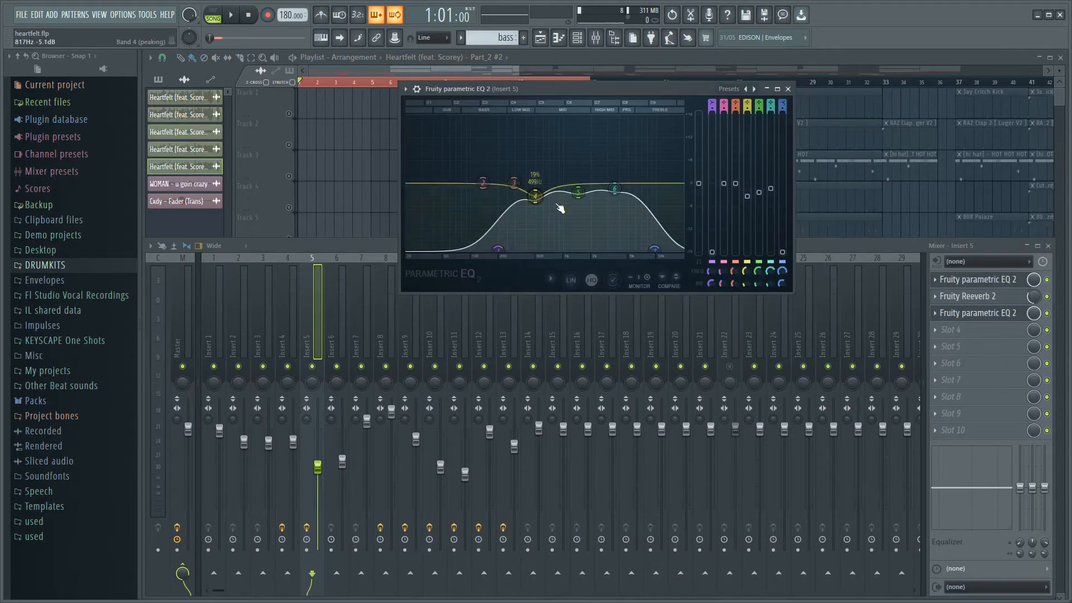
# Step: Examine the Fruity Reeverb 2 and second Fruity parametric EQ 2 on Insert 5, and listen to the intro section
pyautogui.click(983, 296)
pyautogui.moveTo(390, 182); pyautogui.dragTo(333, 138)
pyautogui.click(978, 314)
pyautogui.moveTo(441, 199); pyautogui.dragTo(791, 163)
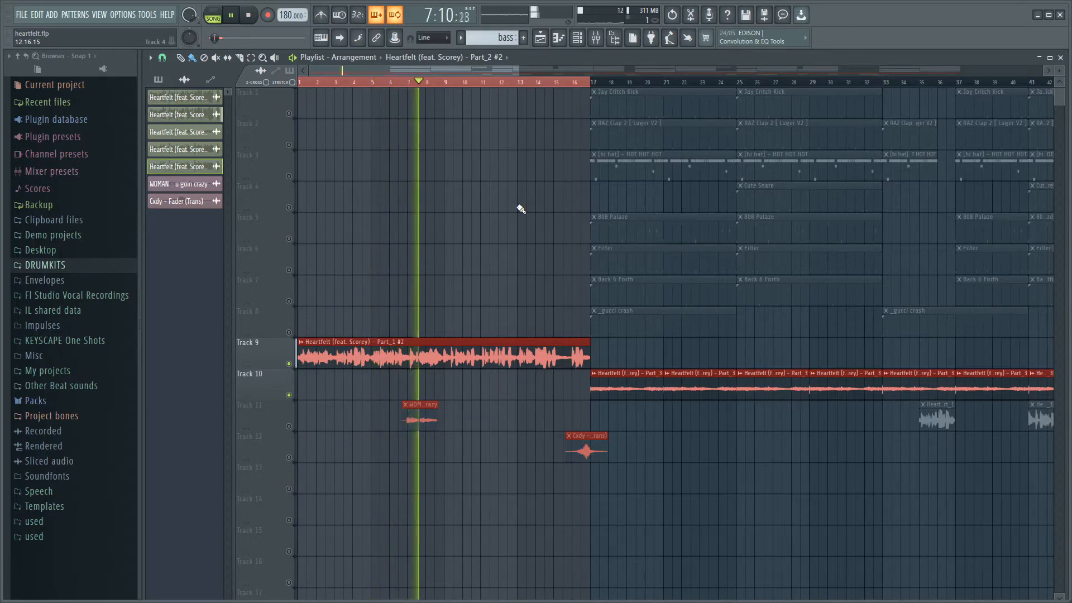
pyautogui.press('space')
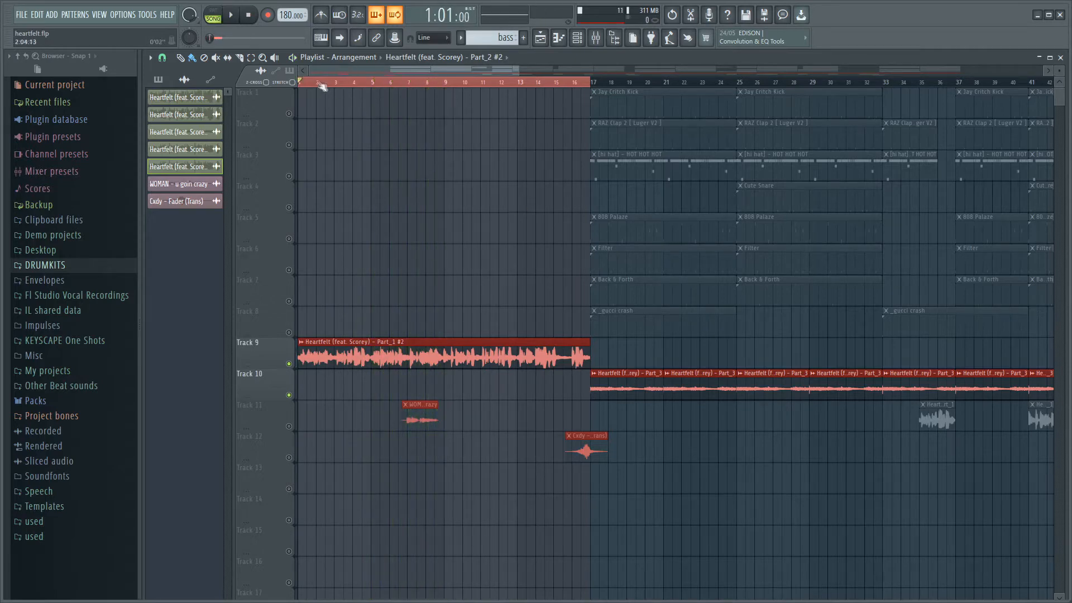
# Step: Set the time selection to bars 17 to 21, examine the EQ and reverb on Insert 11 and listen to the section
pyautogui.moveTo(591, 82); pyautogui.dragTo(670, 146)
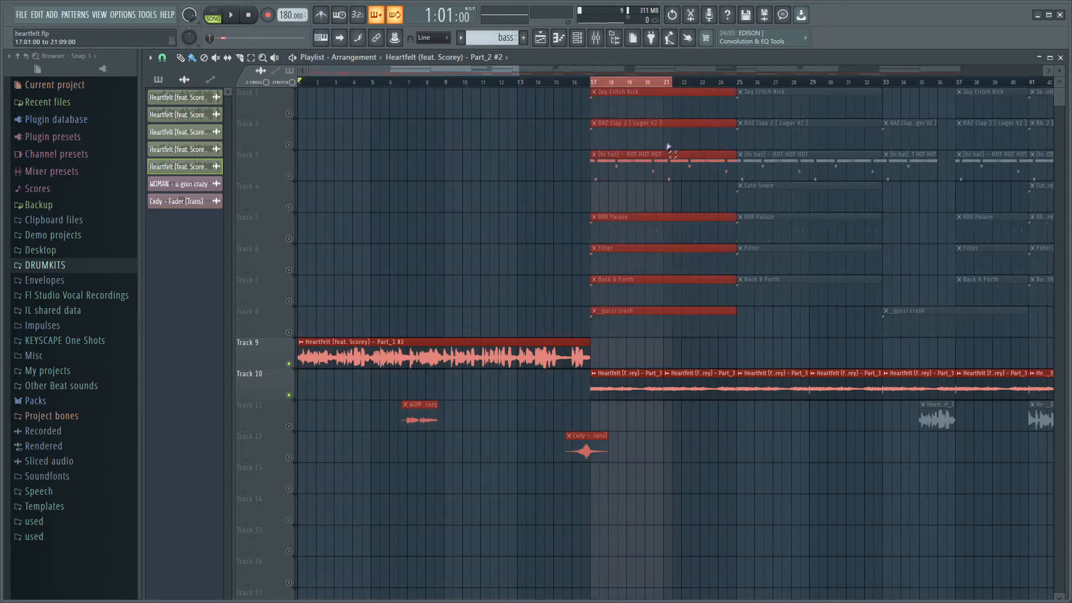
pyautogui.scroll(-1, 695, 355)
pyautogui.click(600, 44)
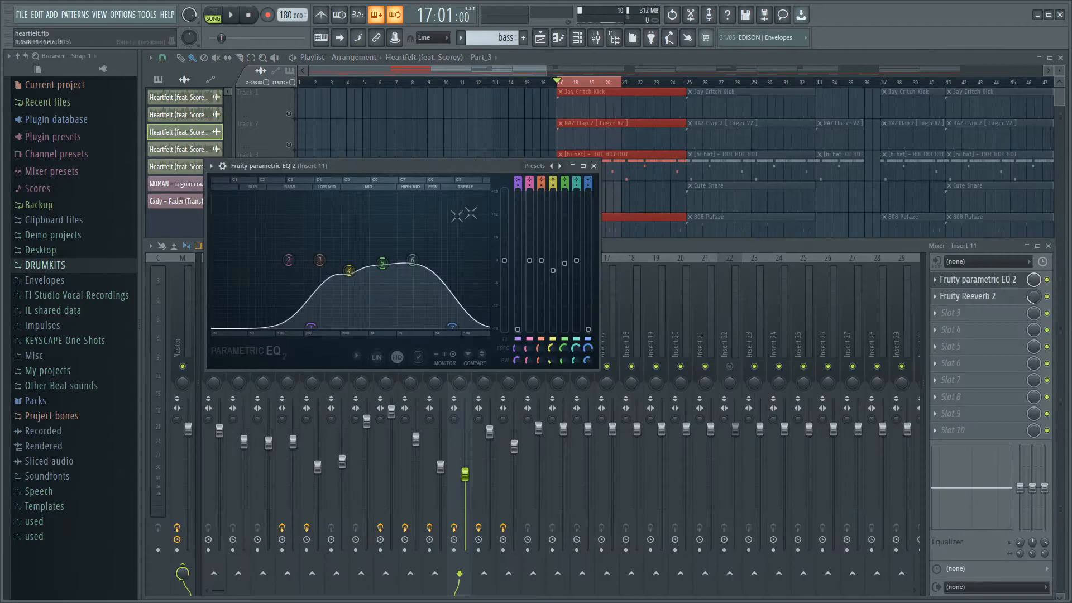
pyautogui.moveTo(403, 172); pyautogui.dragTo(554, 91)
pyautogui.click(977, 297)
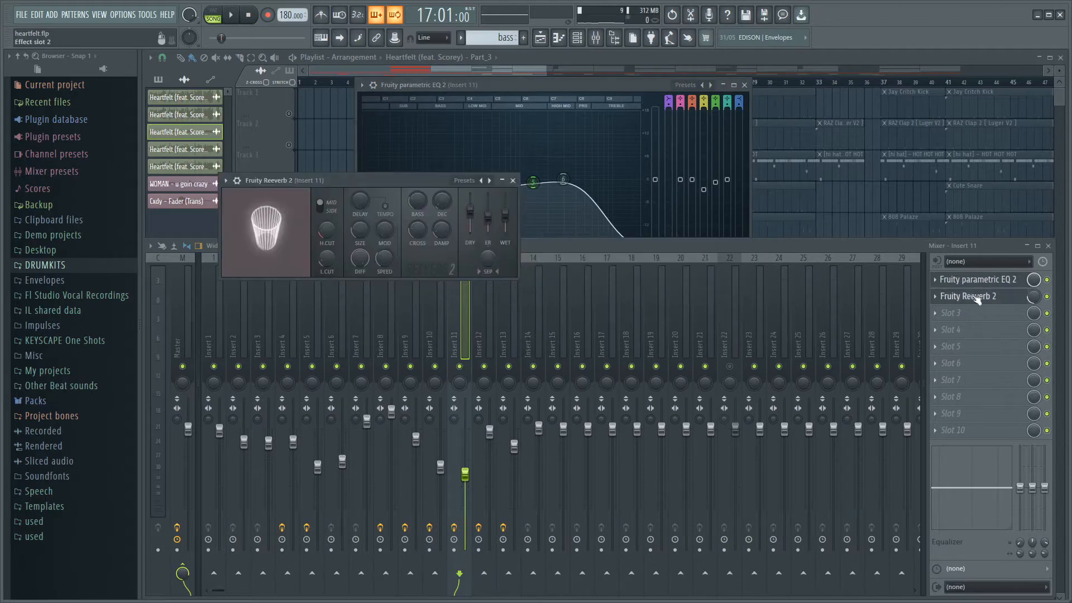
pyautogui.click(328, 72)
pyautogui.press('space')
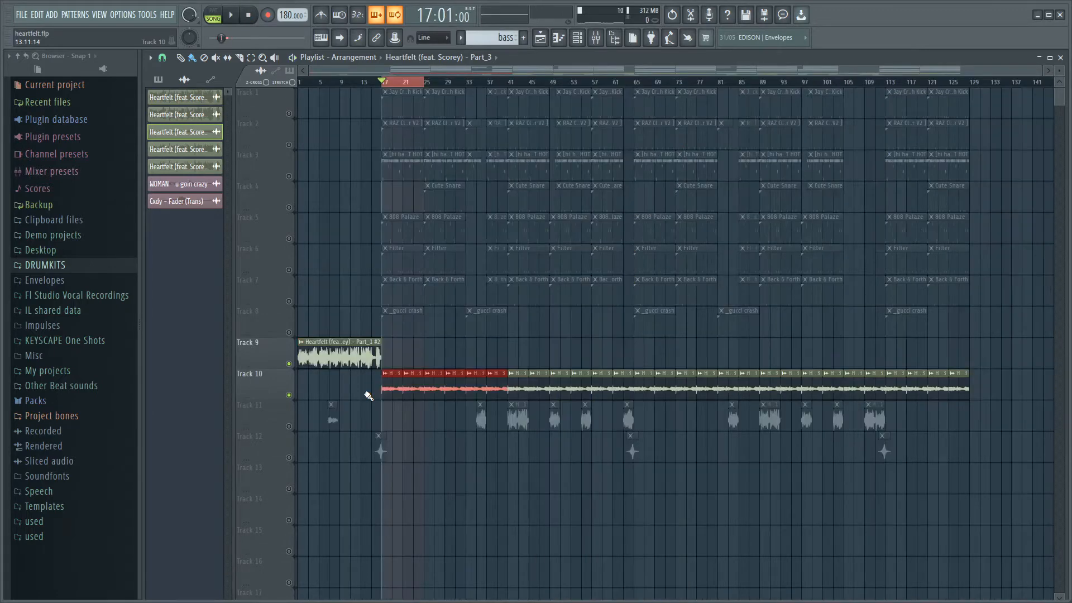
# Step: Select all the sample clips along Track 10 and unmute Track 11
pyautogui.moveTo(365, 392); pyautogui.dragTo(1013, 393)
pyautogui.scroll(5, 321, 427)
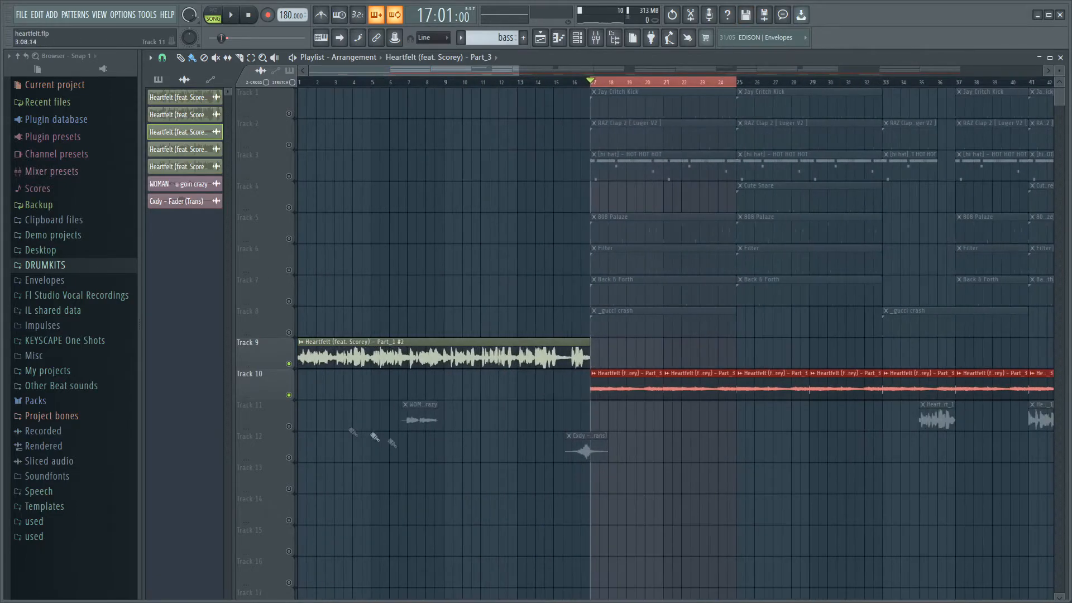
pyautogui.scroll(-4, 453, 442)
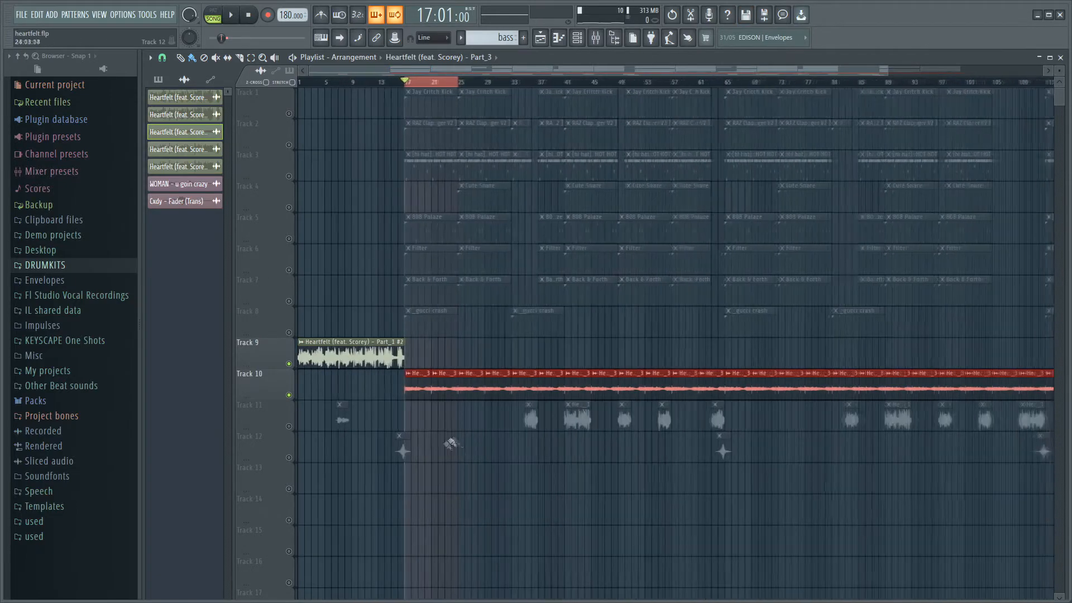
pyautogui.click(289, 427)
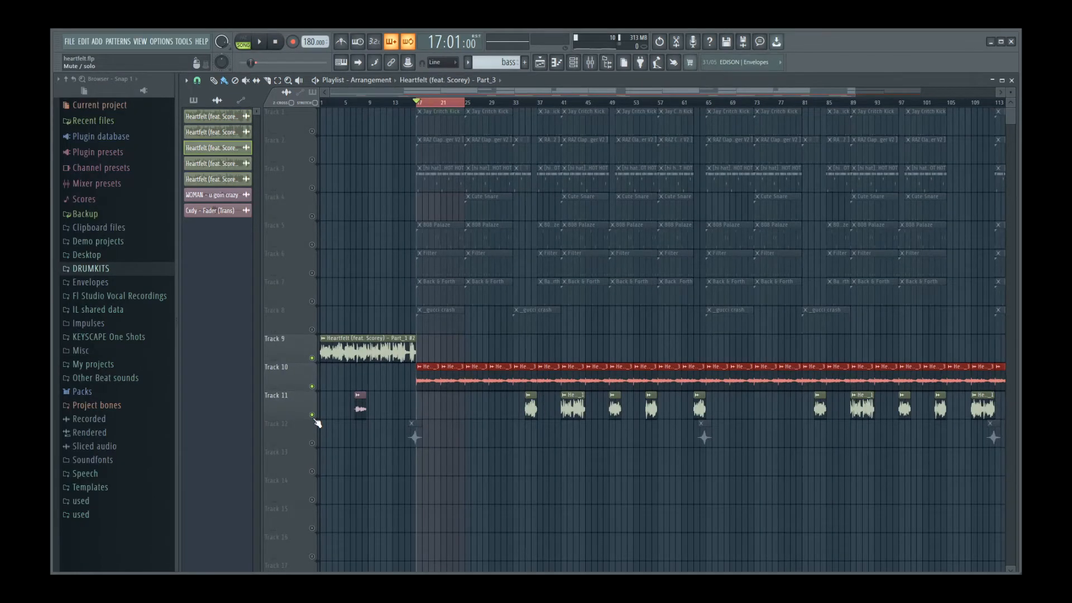
# Step: Set the time selection to the intro before bar 17 and select the Heartfelt Part_1 clips on Track 11
pyautogui.scroll(4, 510, 430)
pyautogui.scroll(-5, 515, 426)
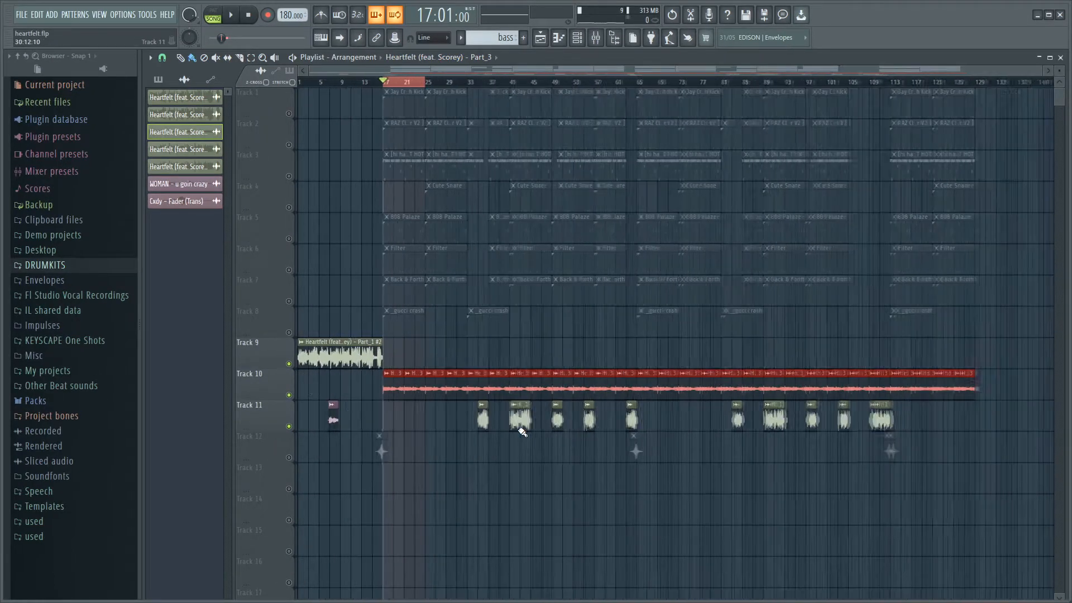
pyautogui.click(329, 355)
pyautogui.scroll(3, 341, 367)
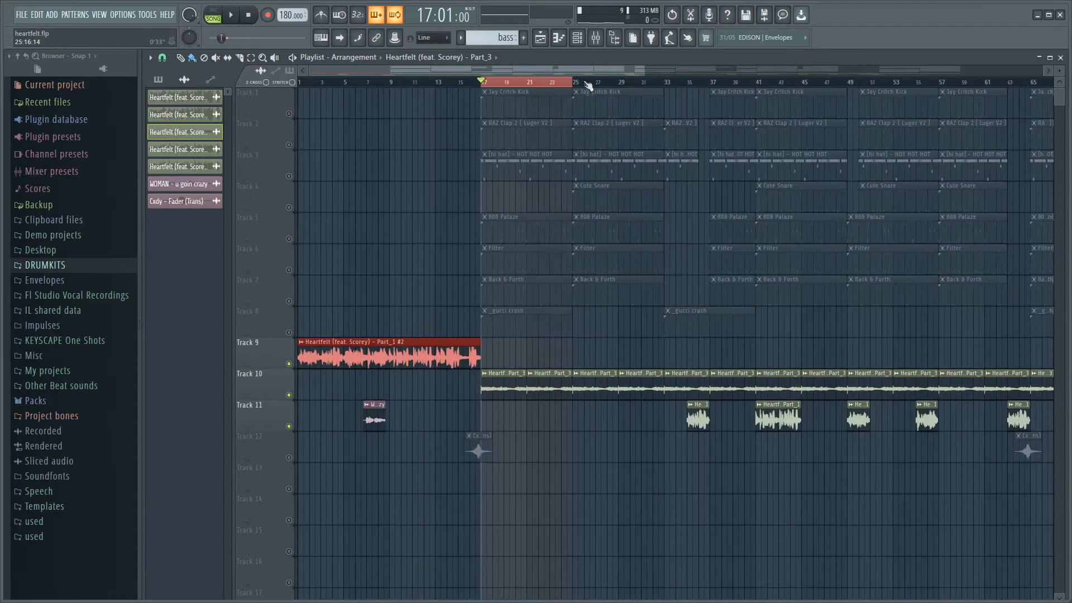
pyautogui.moveTo(479, 82); pyautogui.dragTo(298, 82)
pyautogui.scroll(-3, 567, 426)
pyautogui.moveTo(445, 417); pyautogui.dragTo(872, 421)
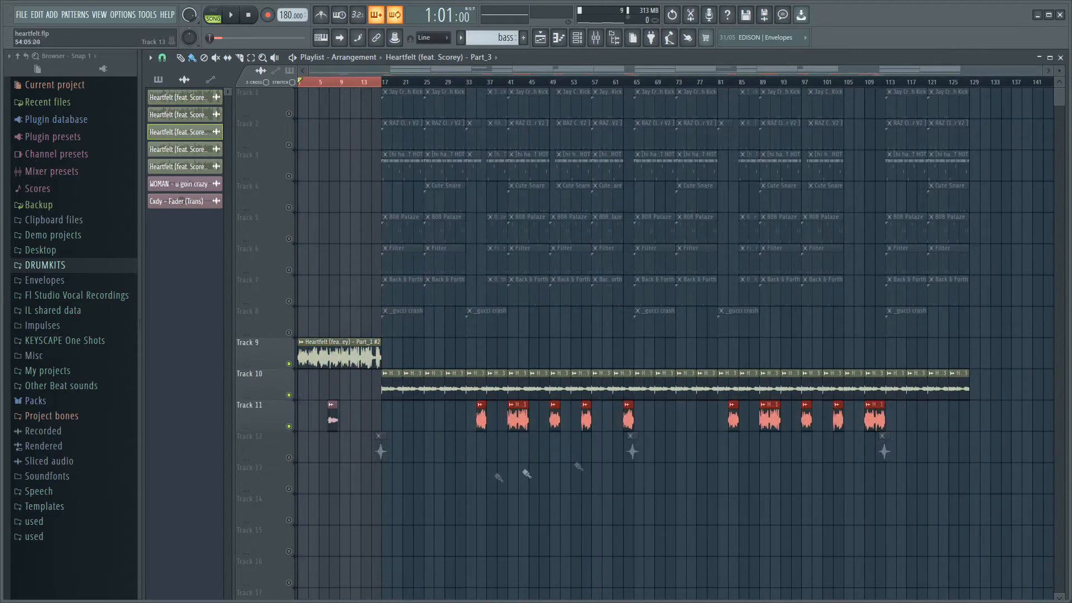
# Step: Examine the Fruity Reeverb 2 and both Fruity parametric EQ 2 effects on Insert 10, arranging their windows side by side
pyautogui.scroll(4, 419, 491)
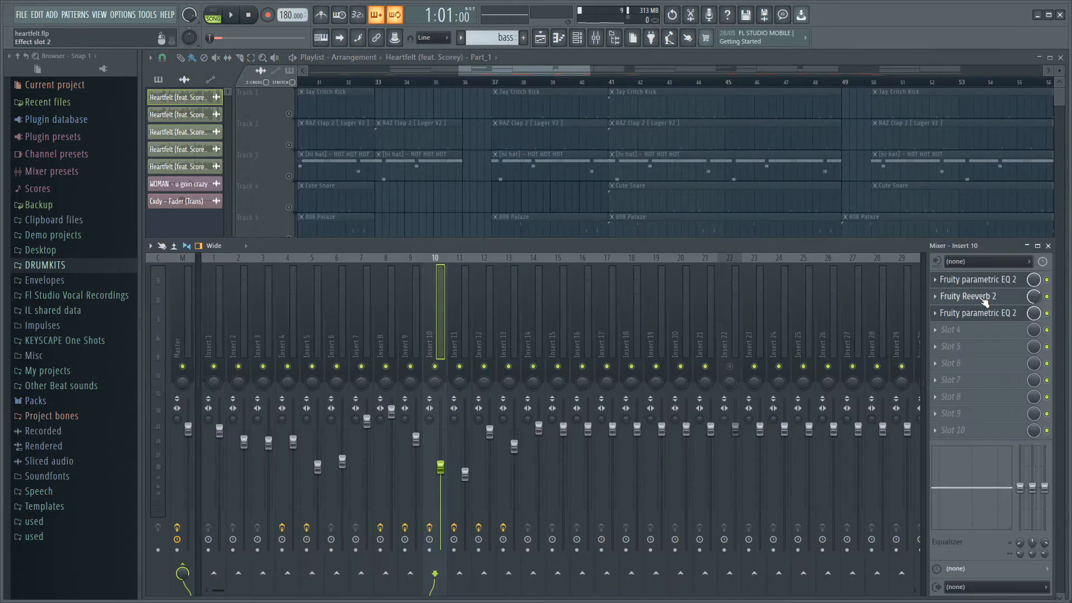
pyautogui.click(983, 300)
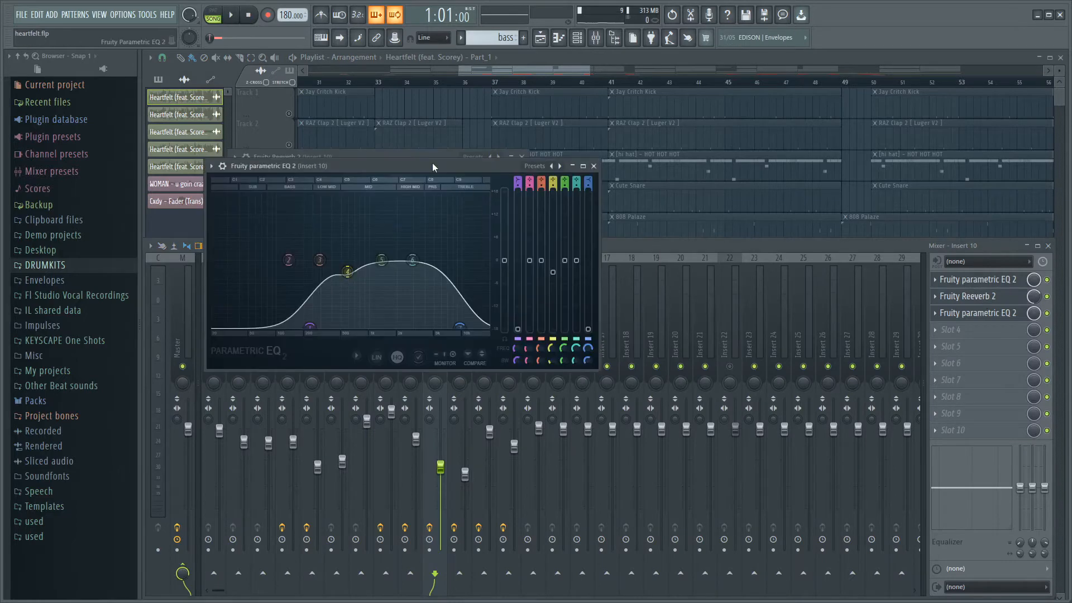
pyautogui.moveTo(433, 167); pyautogui.dragTo(729, 68)
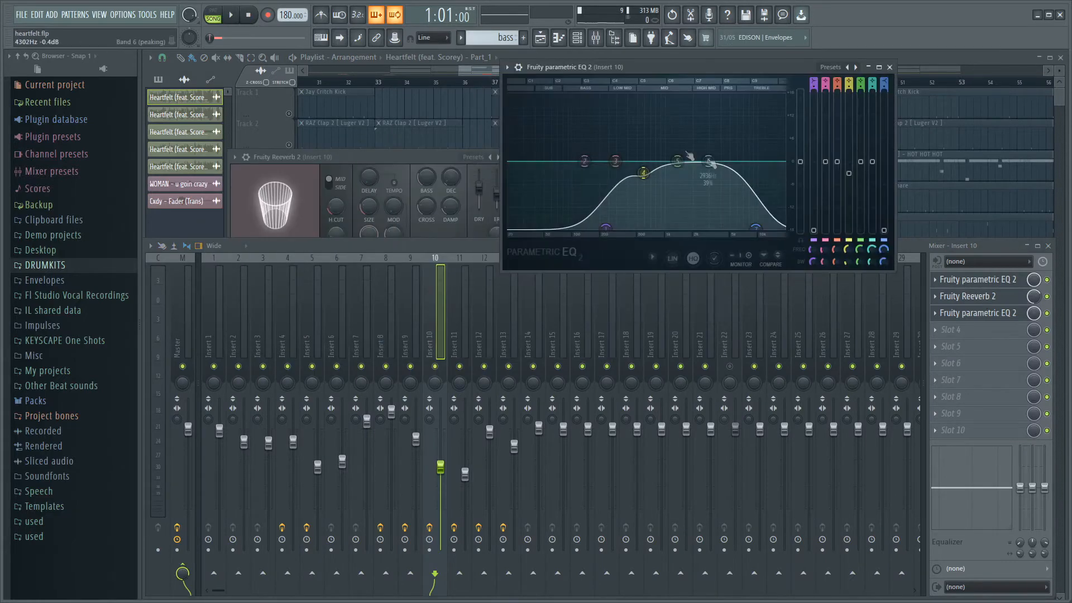
pyautogui.click(981, 313)
pyautogui.moveTo(489, 193); pyautogui.dragTo(800, 144)
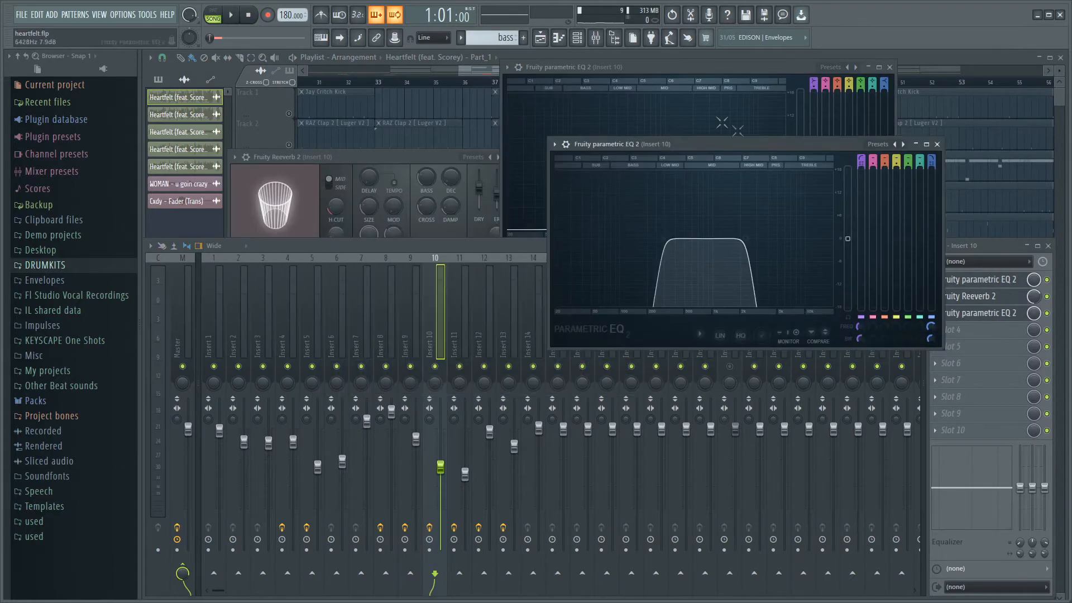
pyautogui.click(559, 67)
pyautogui.moveTo(559, 67); pyautogui.dragTo(208, 106)
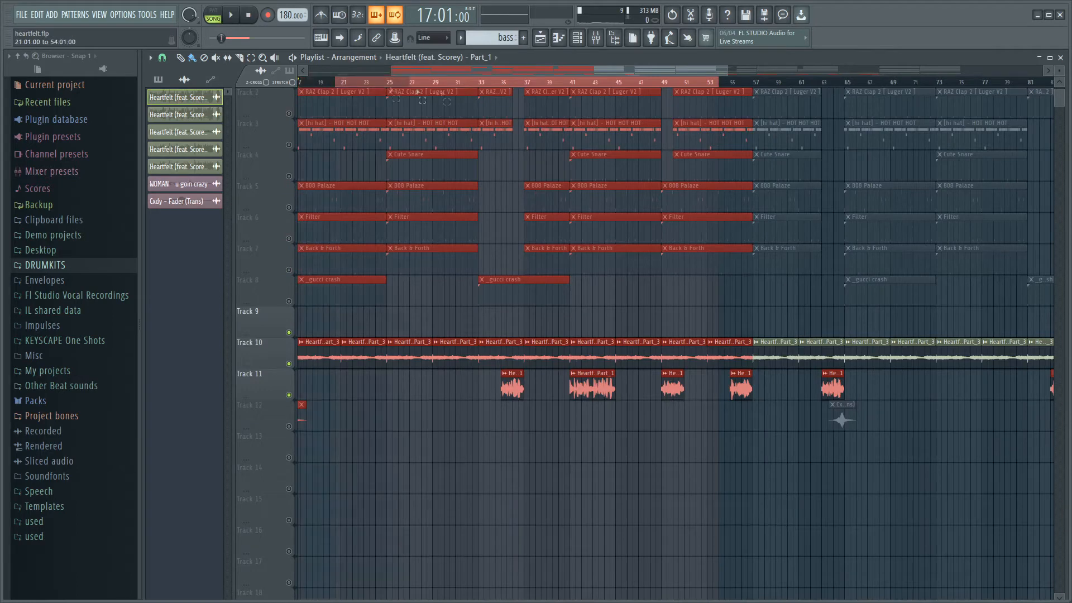
# Step: Set the loop to start at bar 33 and listen to the section containing the Track 11 clips
pyautogui.moveTo(418, 91); pyautogui.dragTo(479, 109)
pyautogui.press('space')
pyautogui.scroll(3, 504, 420)
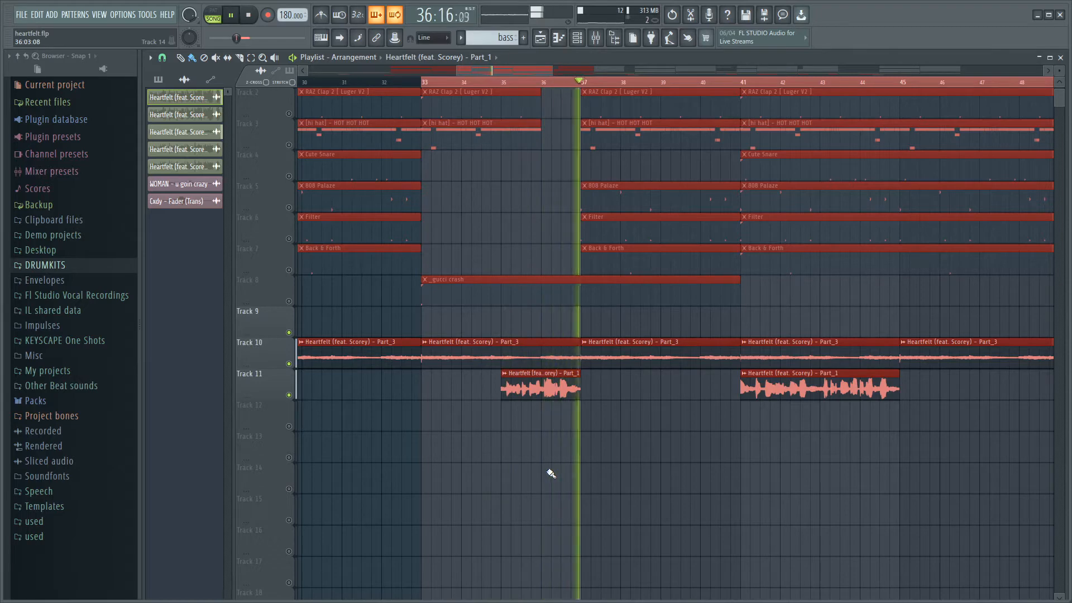
pyautogui.scroll(-3, 617, 445)
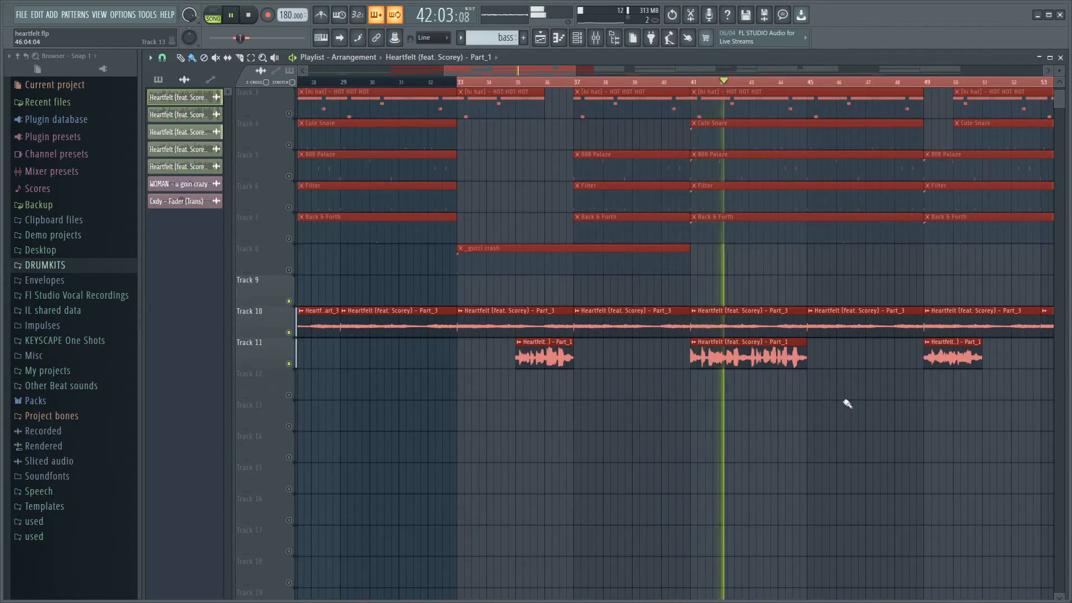
pyautogui.scroll(3, 833, 413)
pyautogui.scroll(-4, 778, 430)
pyautogui.press('space')
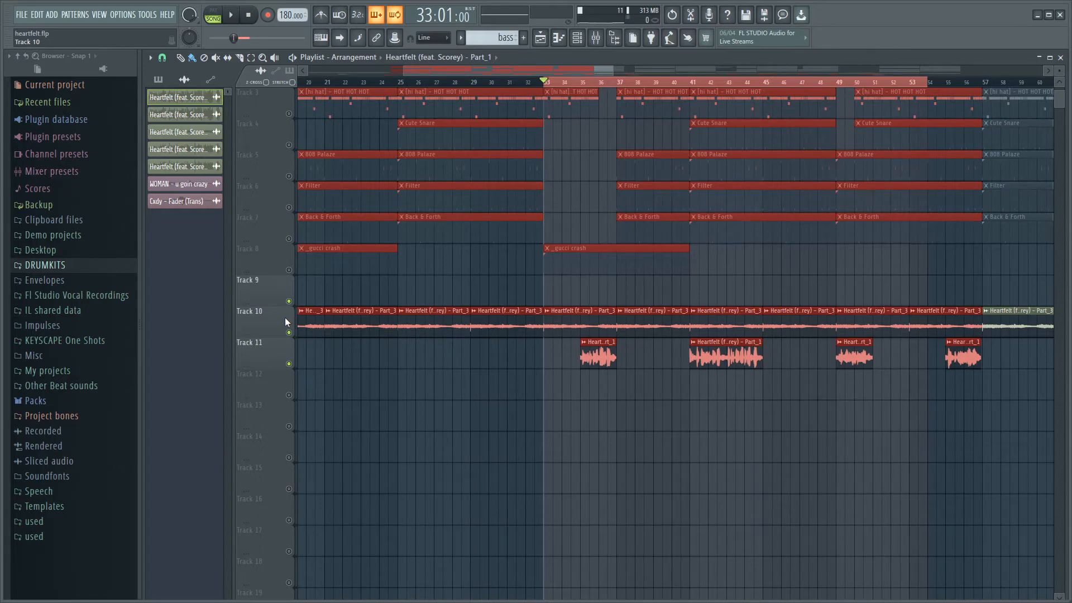
# Step: Unmute Track 2 and play the RAZ Clap 2 pattern from bar 17 with its piano roll open
pyautogui.scroll(-3, 378, 363)
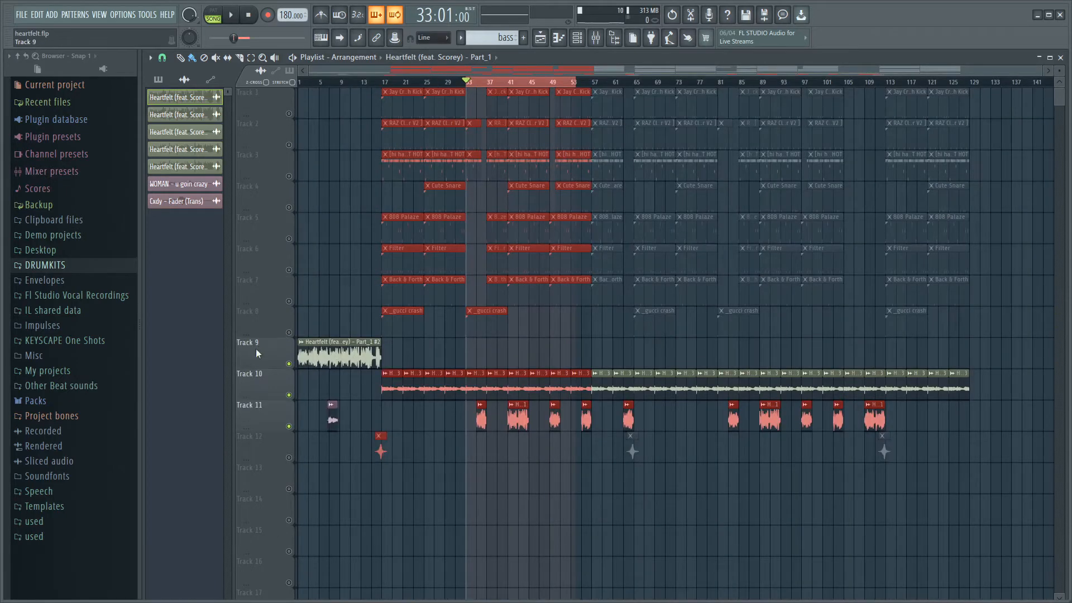
pyautogui.scroll(3, 215, 431)
pyautogui.click(594, 82)
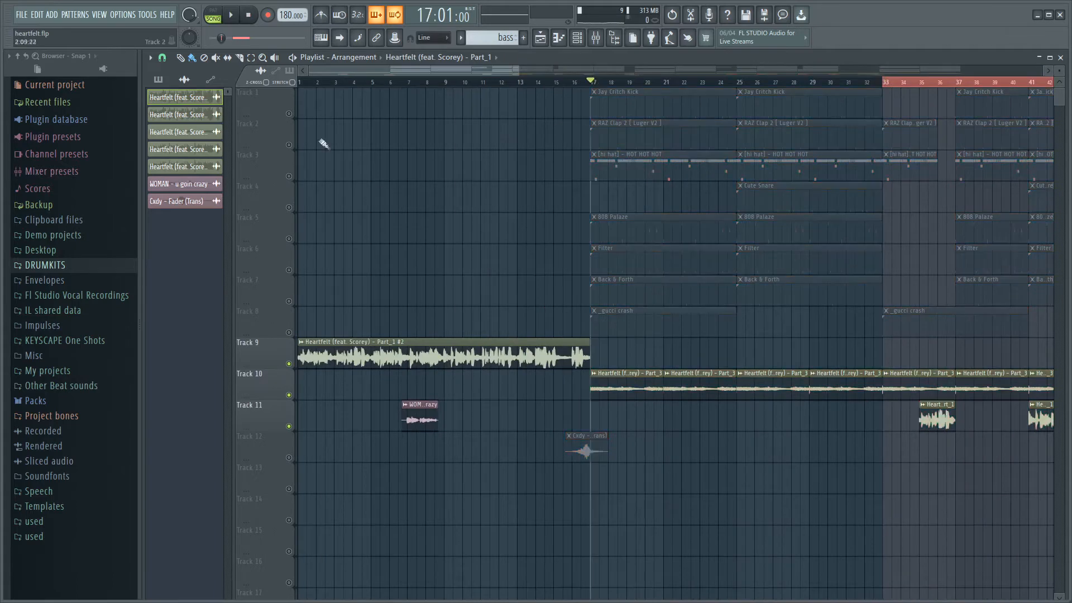
pyautogui.click(289, 145)
pyautogui.doubleClick(696, 126)
pyautogui.press('space')
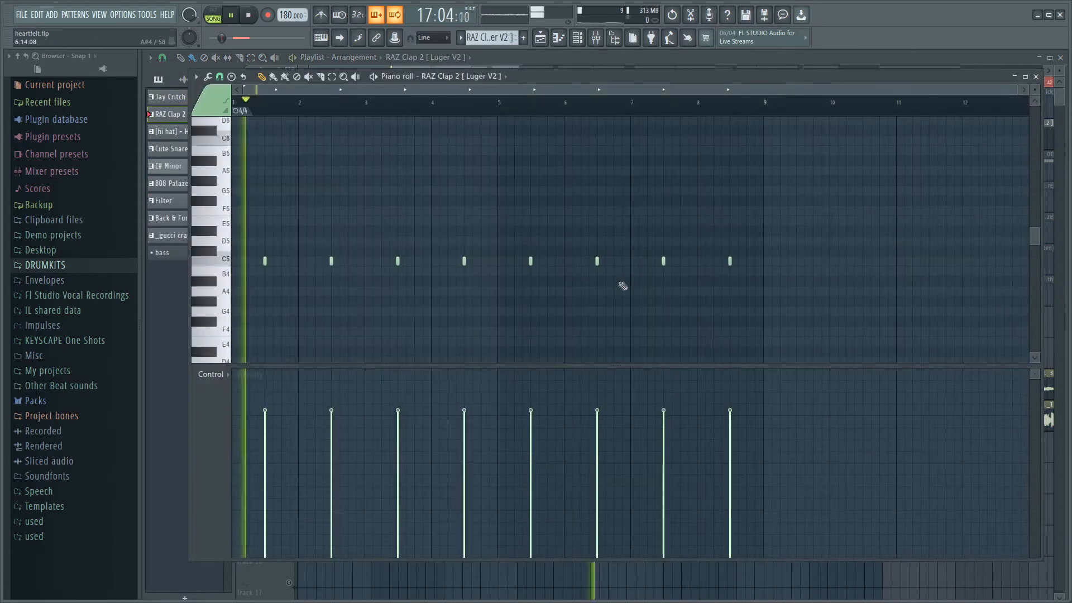
pyautogui.scroll(-1, 612, 306)
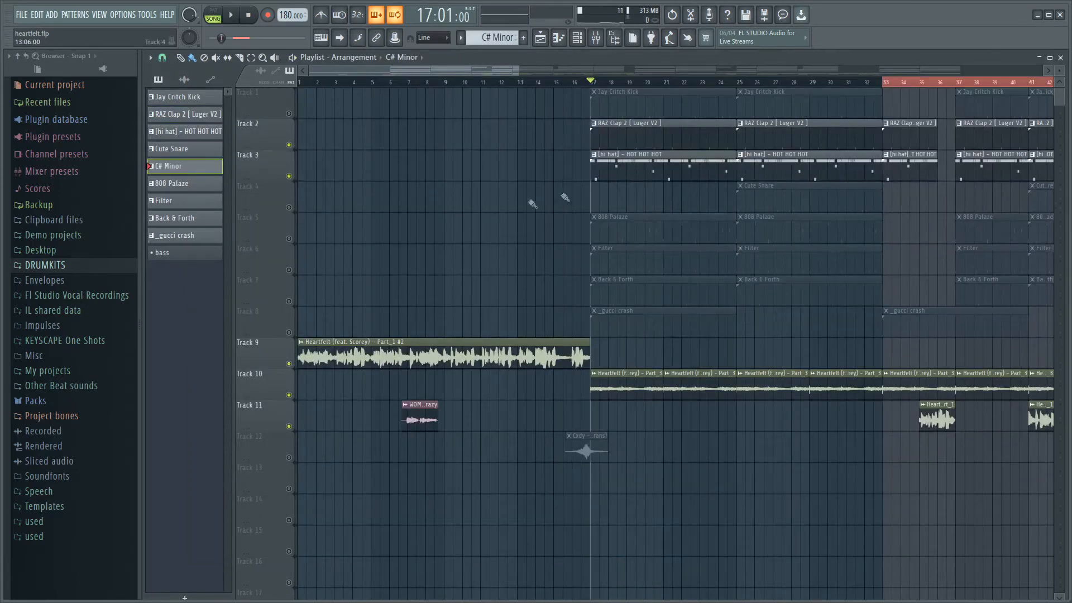
# Step: Open the Track 3 hi-hat pattern in the piano roll and listen to the hi-hat and 808 Palaze patterns
pyautogui.doubleClick(620, 167)
pyautogui.press('space')
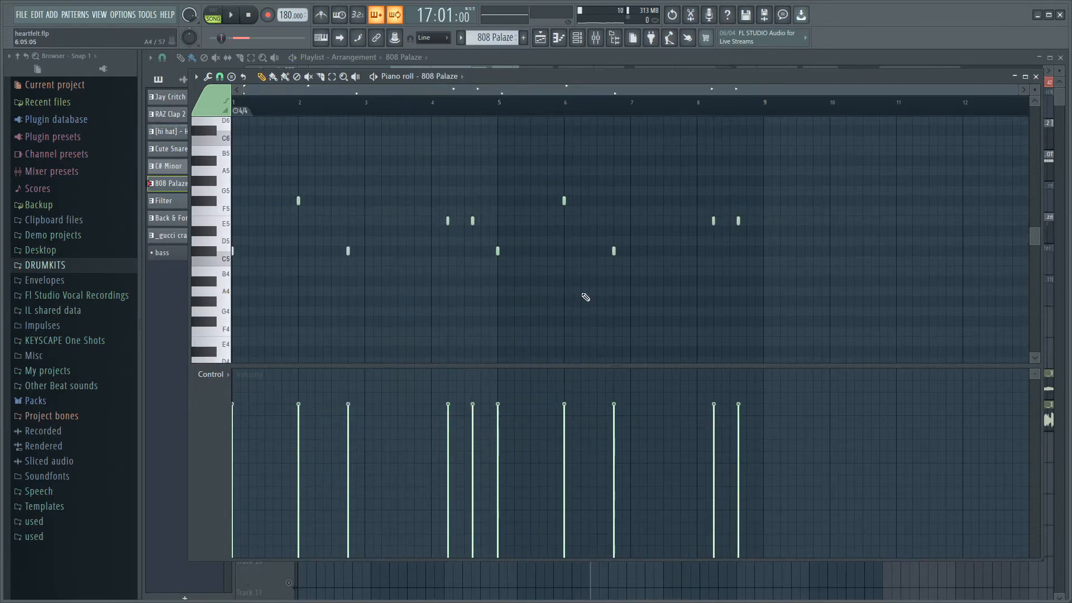
pyautogui.press('space')
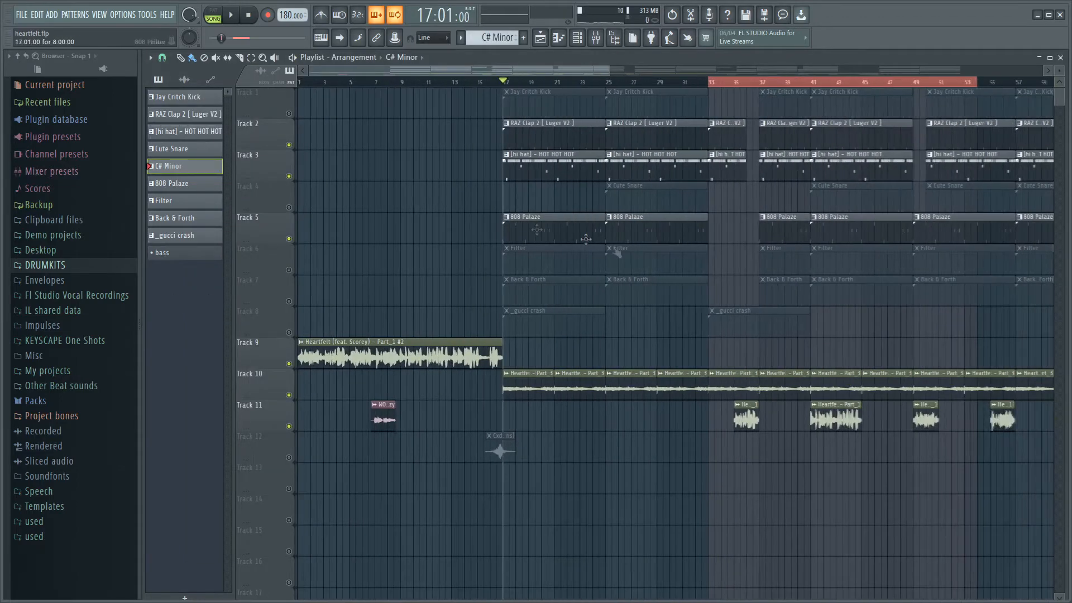
# Step: Unmute Track 1 and play the Jay Critch Kick pattern with its piano roll open
pyautogui.click(290, 114)
pyautogui.doubleClick(661, 104)
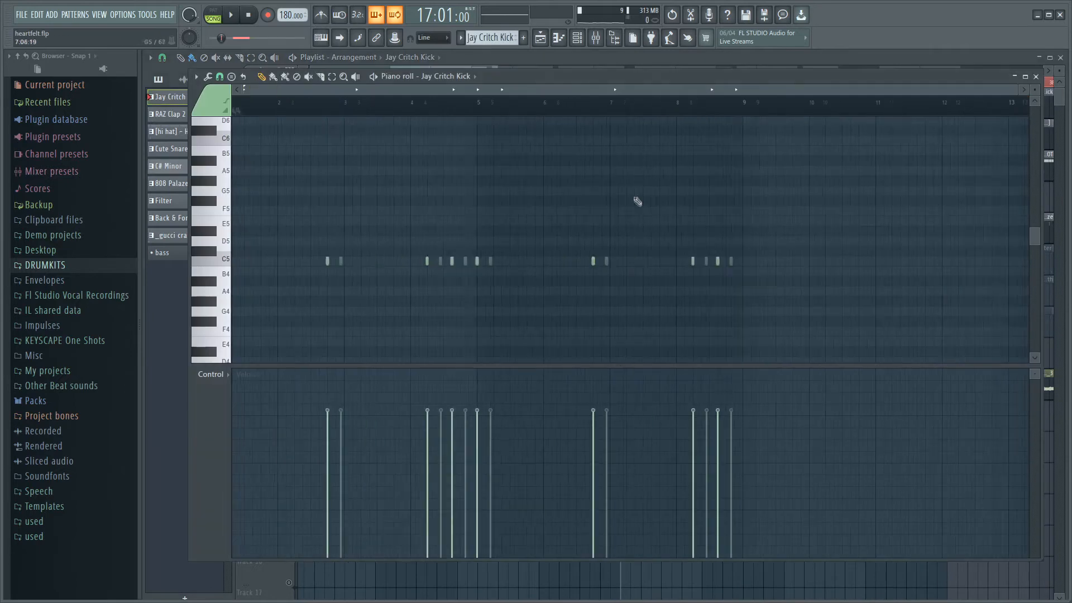
pyautogui.press('space')
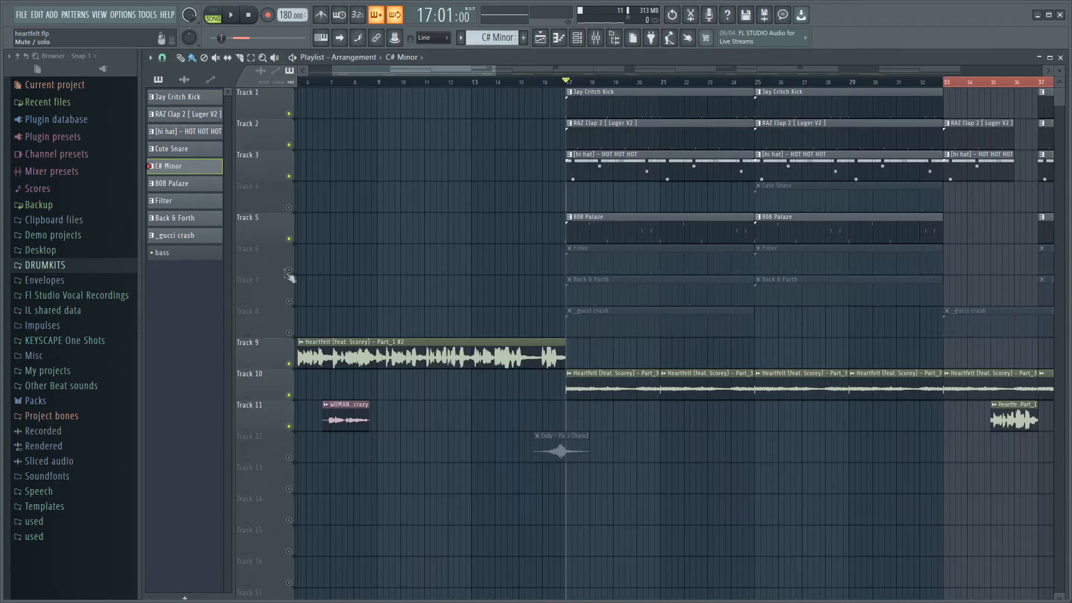
# Step: Open the Filter pattern in the piano roll and select all its notes
pyautogui.doubleClick(695, 273)
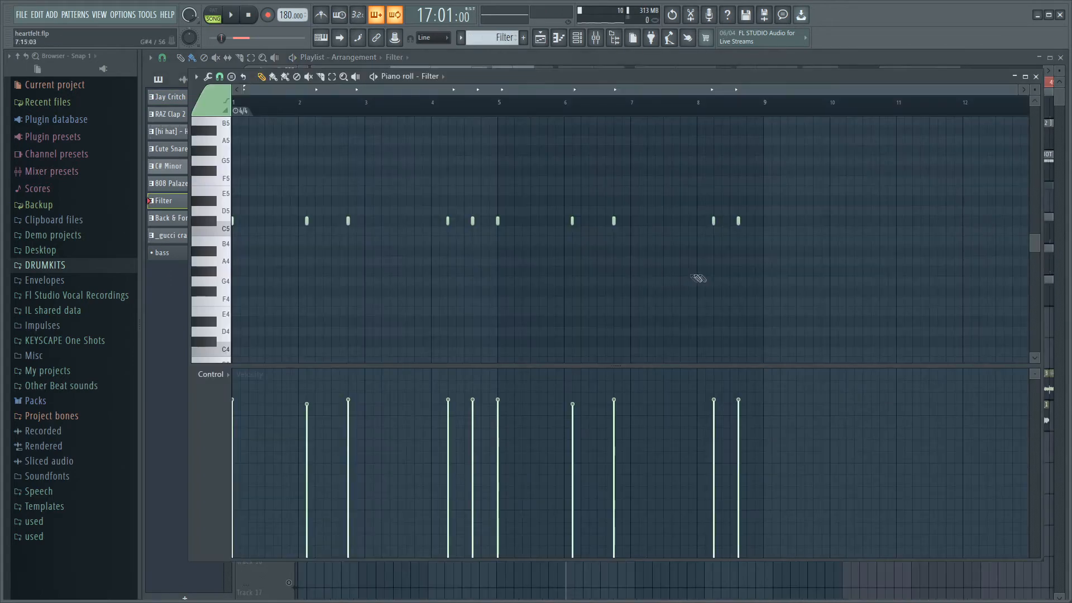
pyautogui.moveTo(895, 300); pyautogui.dragTo(226, 115)
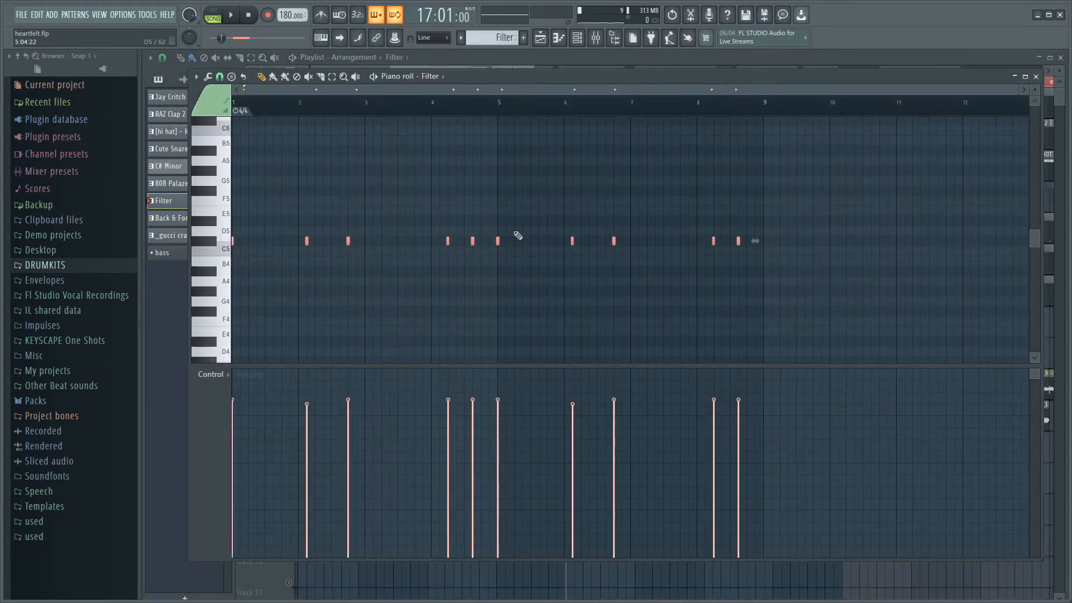
# Step: Open the Back & Forth pattern in the piano roll and select its notes
pyautogui.click(178, 273)
pyautogui.doubleClick(603, 296)
pyautogui.moveTo(806, 311); pyautogui.dragTo(28, 205)
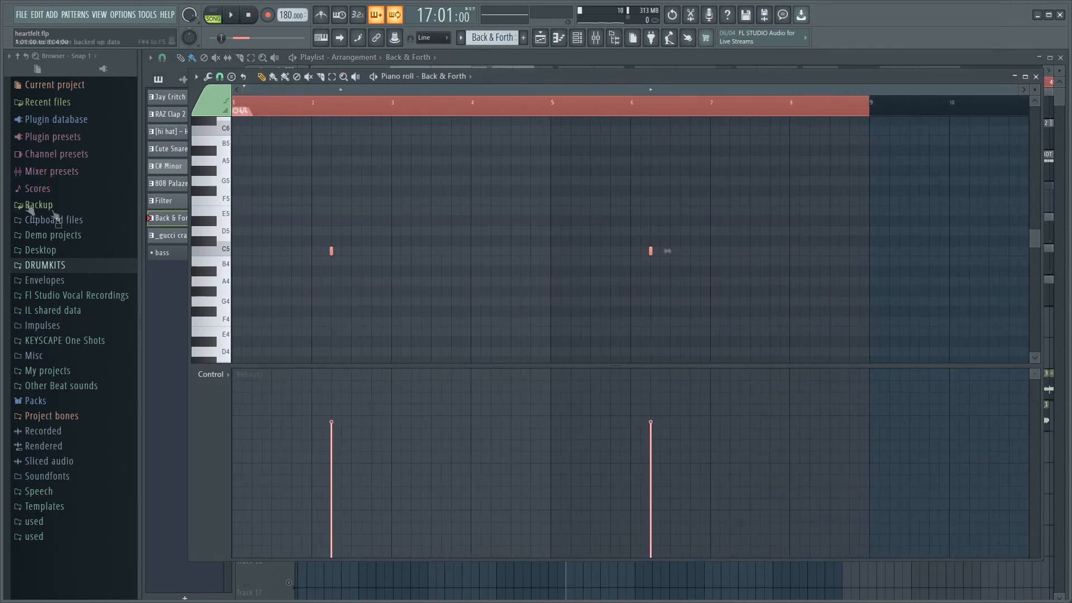
pyautogui.moveTo(753, 297); pyautogui.dragTo(267, 222)
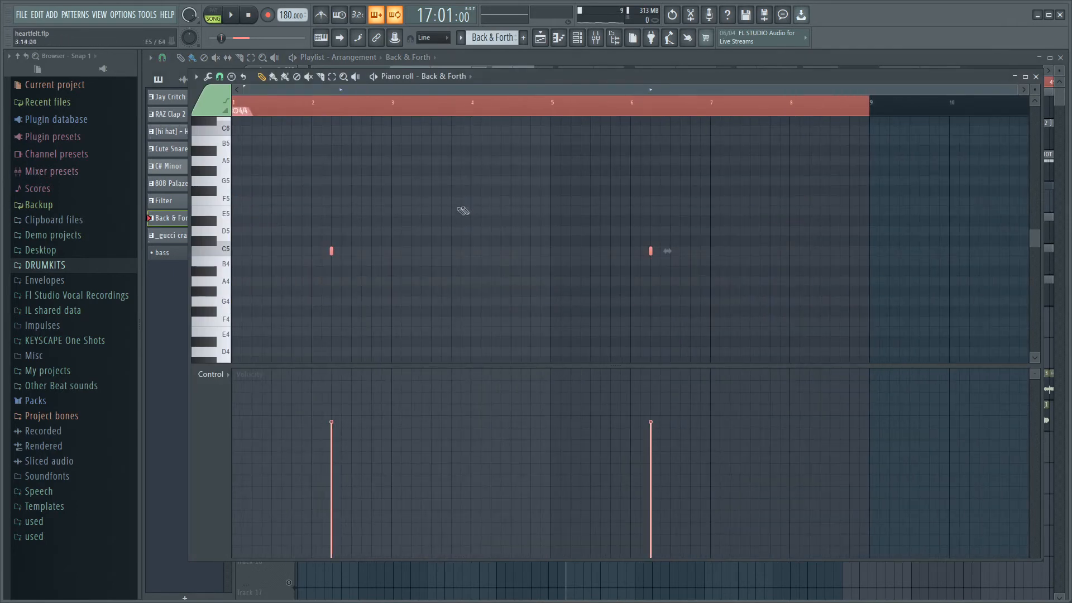
pyautogui.moveTo(511, 261); pyautogui.dragTo(305, 226)
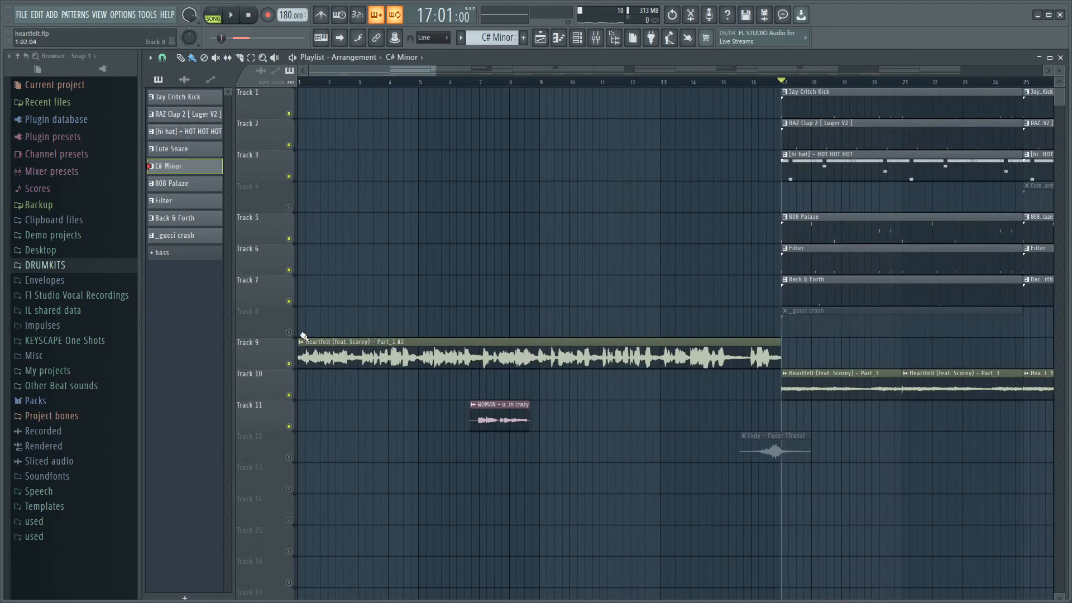
# Step: Unmute Track 8 and play the _gucci crash pattern from bar 17 with its piano roll open
pyautogui.click(288, 333)
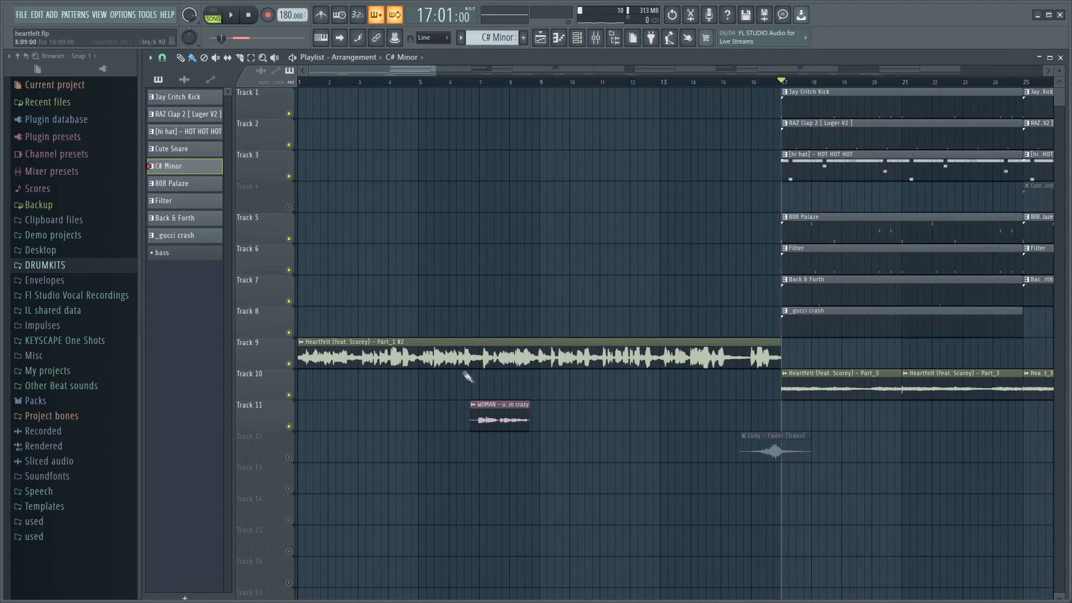
pyautogui.scroll(-3, 564, 329)
pyautogui.doubleClick(570, 325)
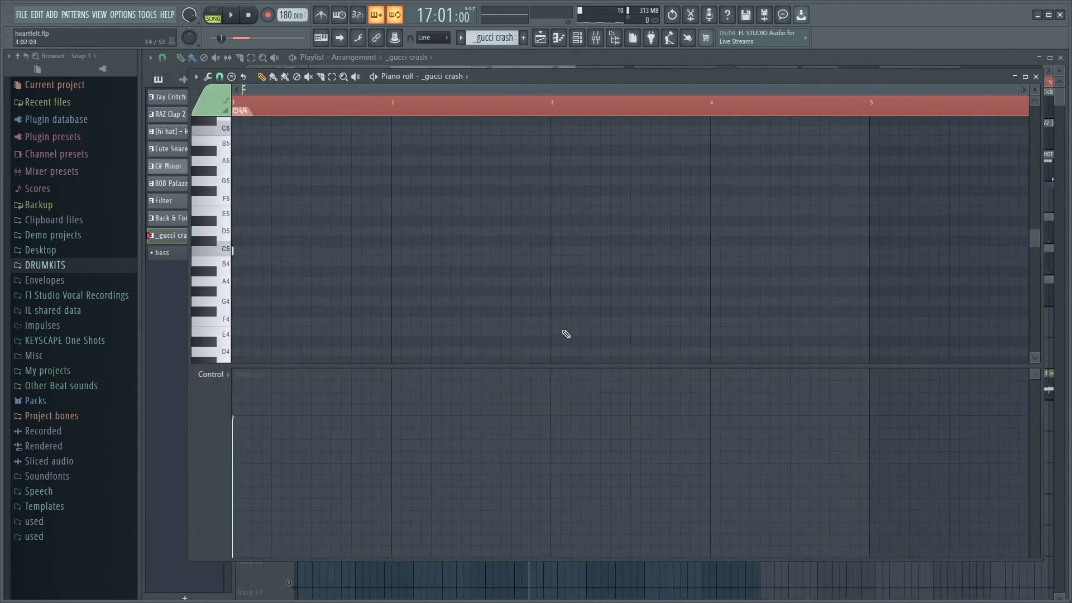
pyautogui.press('space')
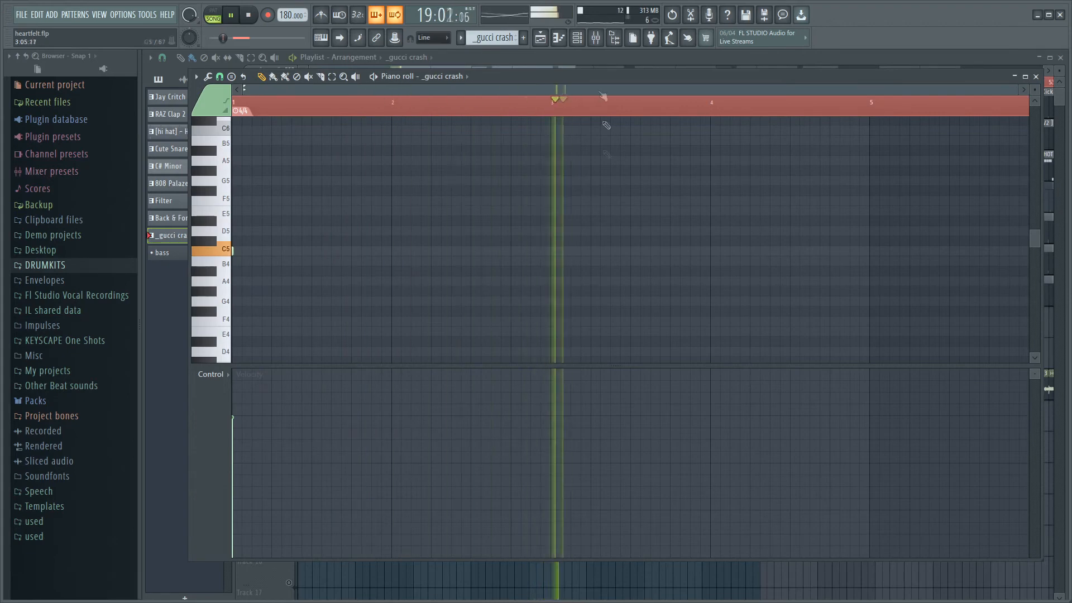
pyautogui.press('space')
# Step: Inspect the Fruity Reeverb 2 and Fruity delay 2 effects on the crash's mixer track, Insert 9
pyautogui.press('F9')
pyautogui.click(1000, 283)
pyautogui.moveTo(385, 166); pyautogui.dragTo(429, 118)
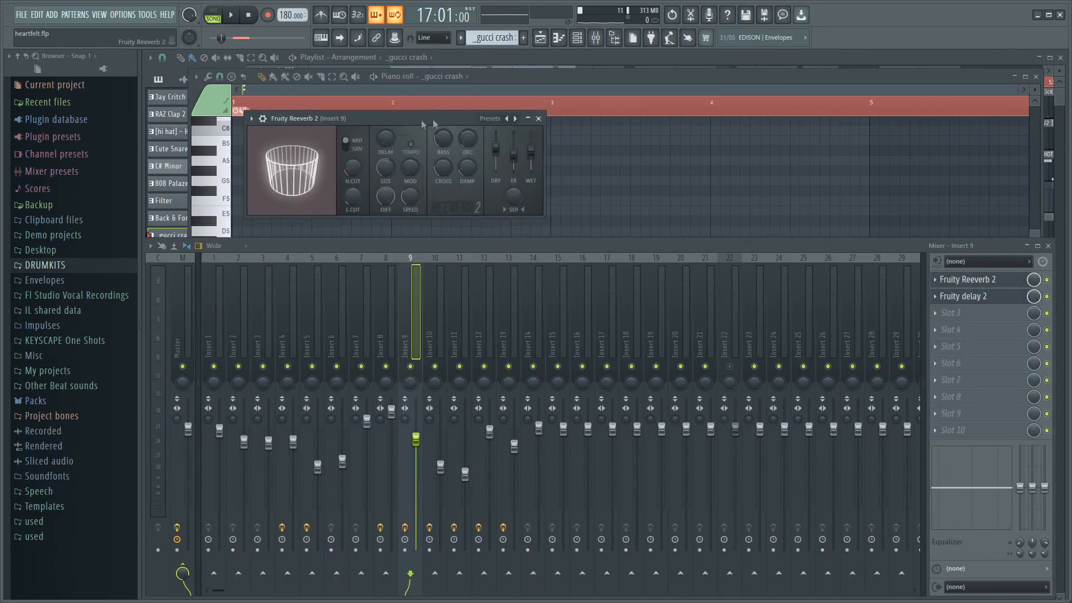
pyautogui.click(540, 117)
pyautogui.click(969, 302)
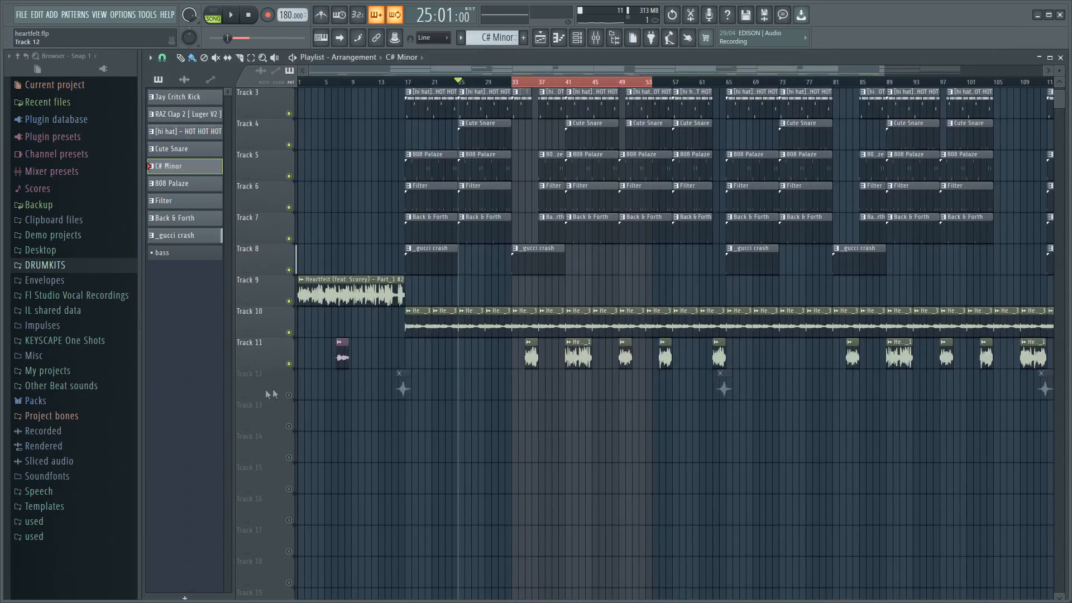
# Step: Unmute Track 12 and set the playback position to bar 14
pyautogui.click(289, 394)
pyautogui.scroll(4, 246, 442)
pyautogui.click(559, 82)
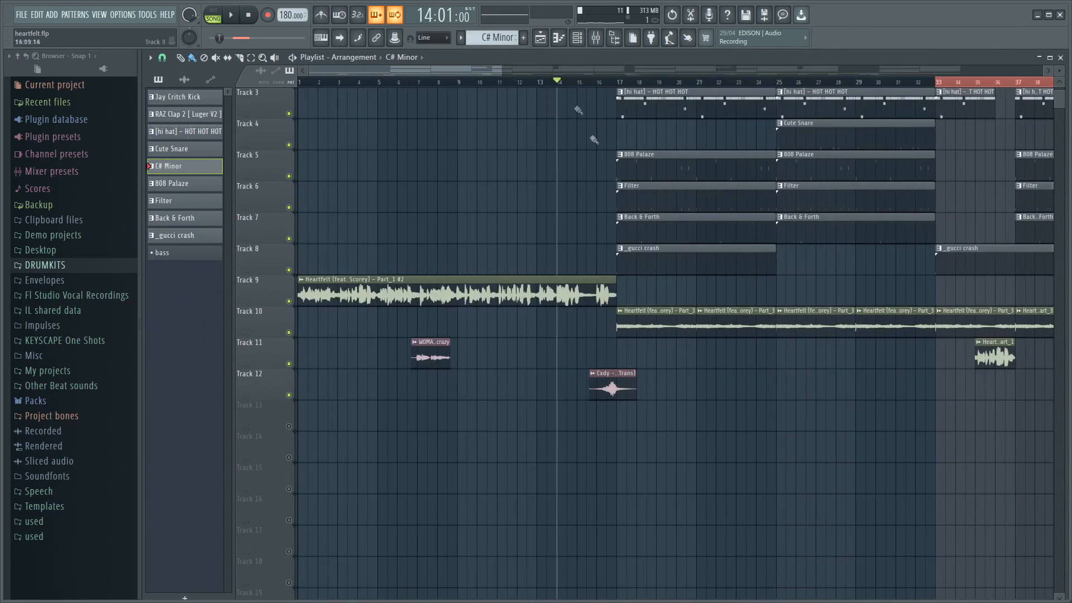
# Step: Open the Cxdy - Fader (Trans) clip's sample settings and examine Fruity Reeverb 2 and Fruity parametric EQ 2 on Insert 13
pyautogui.scroll(4, 618, 432)
pyautogui.scroll(-4, 631, 419)
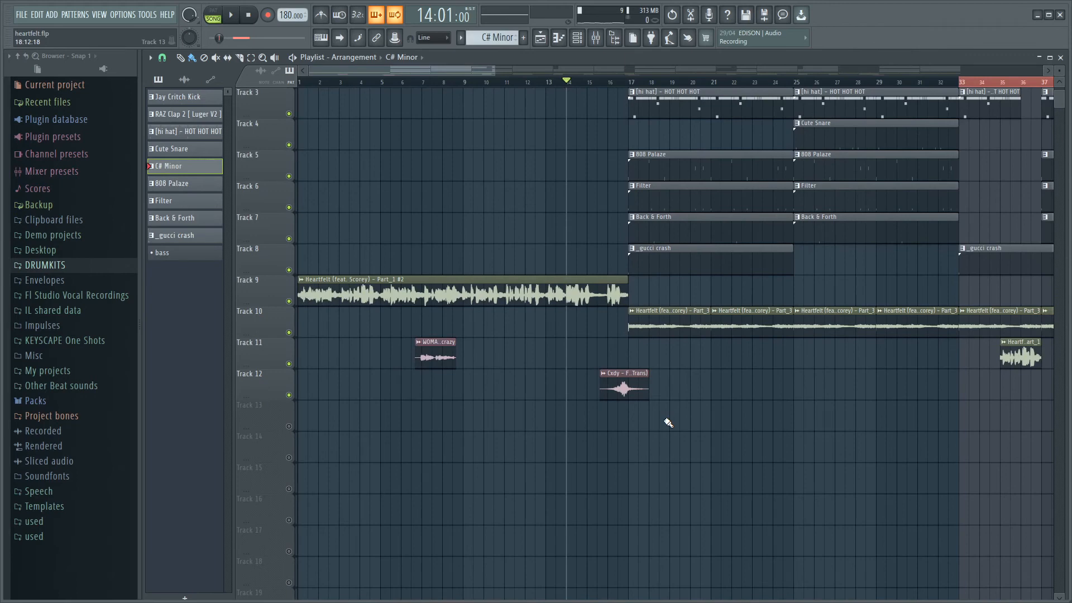
pyautogui.doubleClick(623, 387)
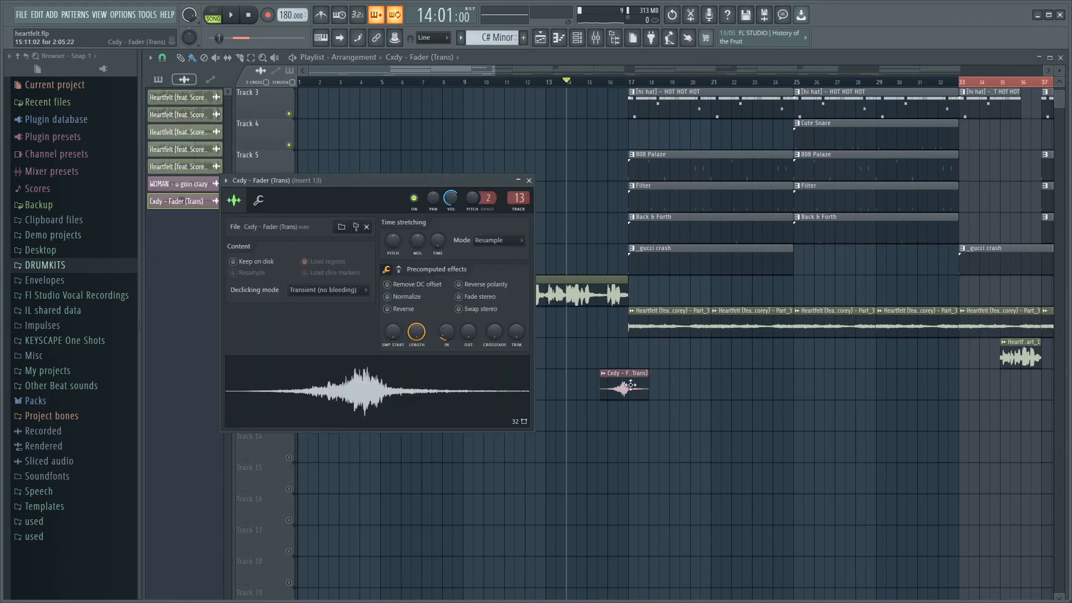
pyautogui.scroll(-4, 601, 426)
pyautogui.doubleClick(509, 193)
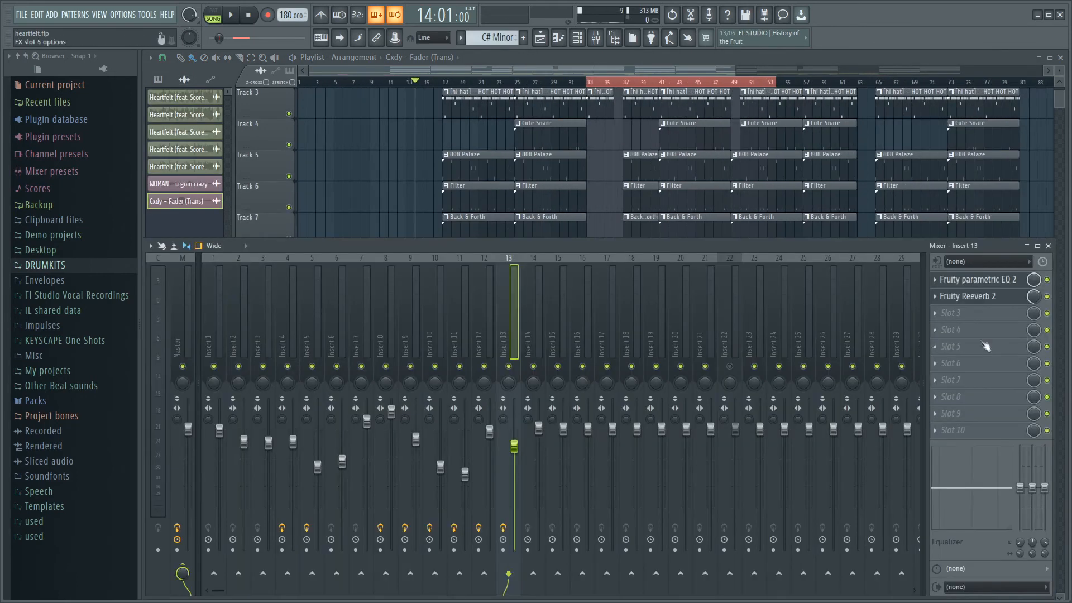
pyautogui.click(997, 296)
pyautogui.click(1002, 280)
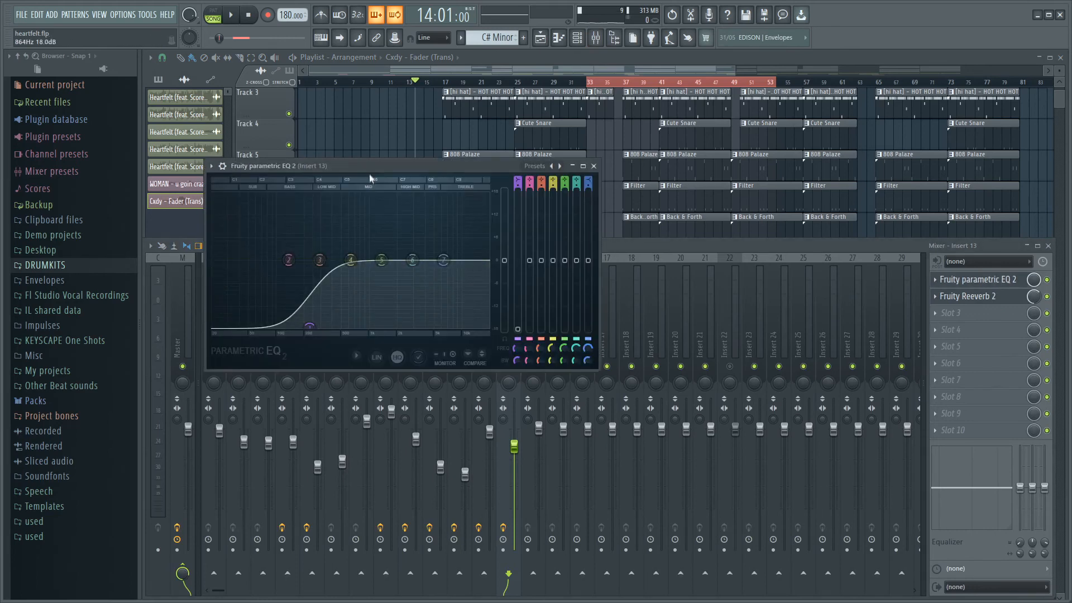
pyautogui.moveTo(373, 183); pyautogui.dragTo(438, 163)
# Step: Play the arrangement from bar 14 through the first Cxdy - Fader (Trans) transition on Track 12 and stop playback
pyautogui.press('F5')
pyautogui.scroll(4, 392, 379)
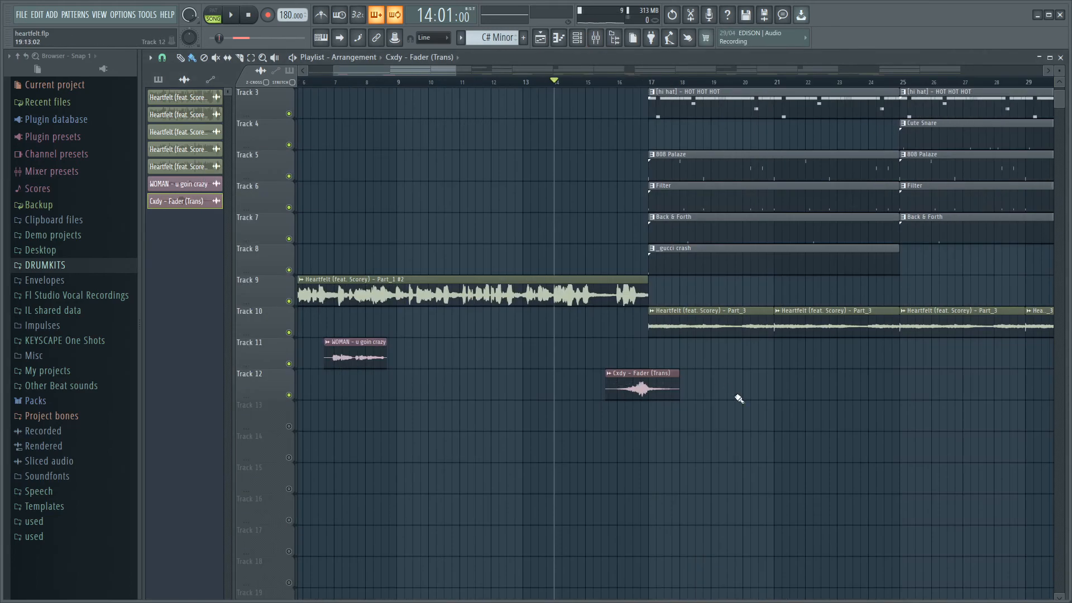
pyautogui.press('space')
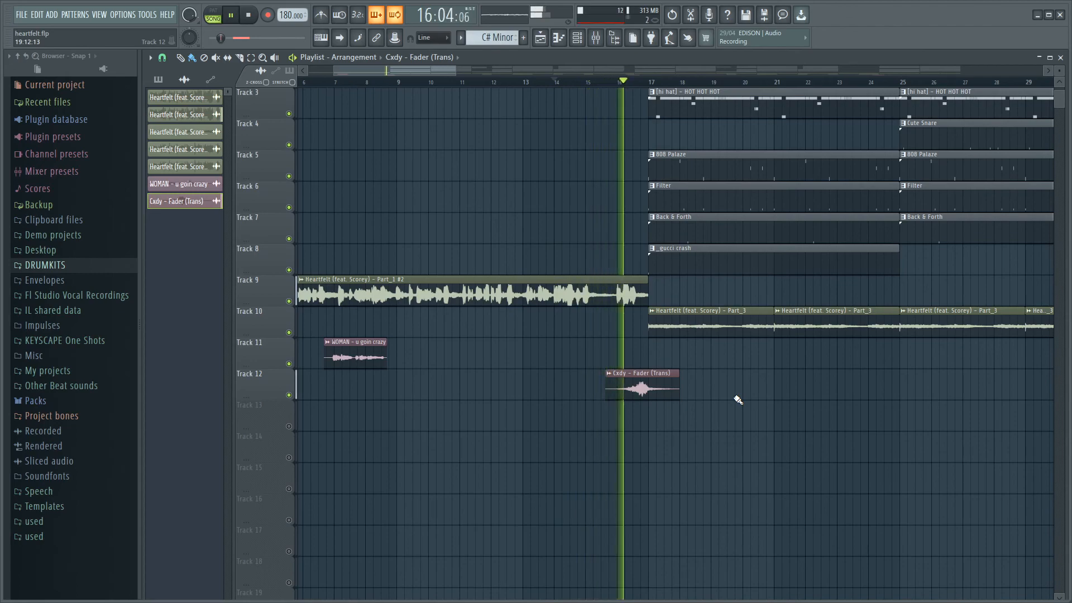
pyautogui.scroll(-5, 739, 399)
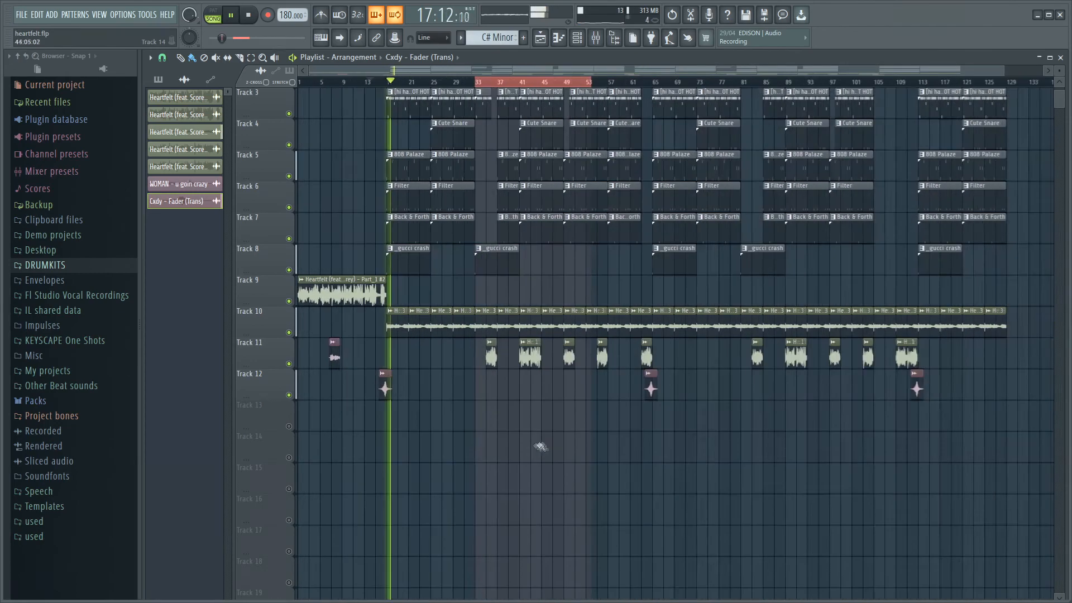
pyautogui.press('space')
pyautogui.scroll(-1, 468, 335)
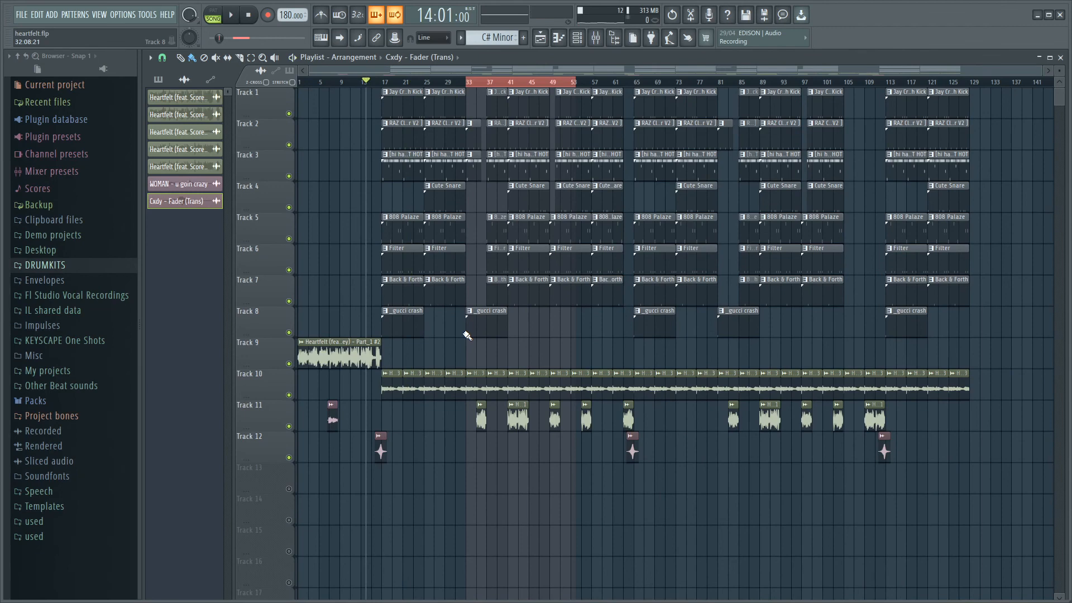